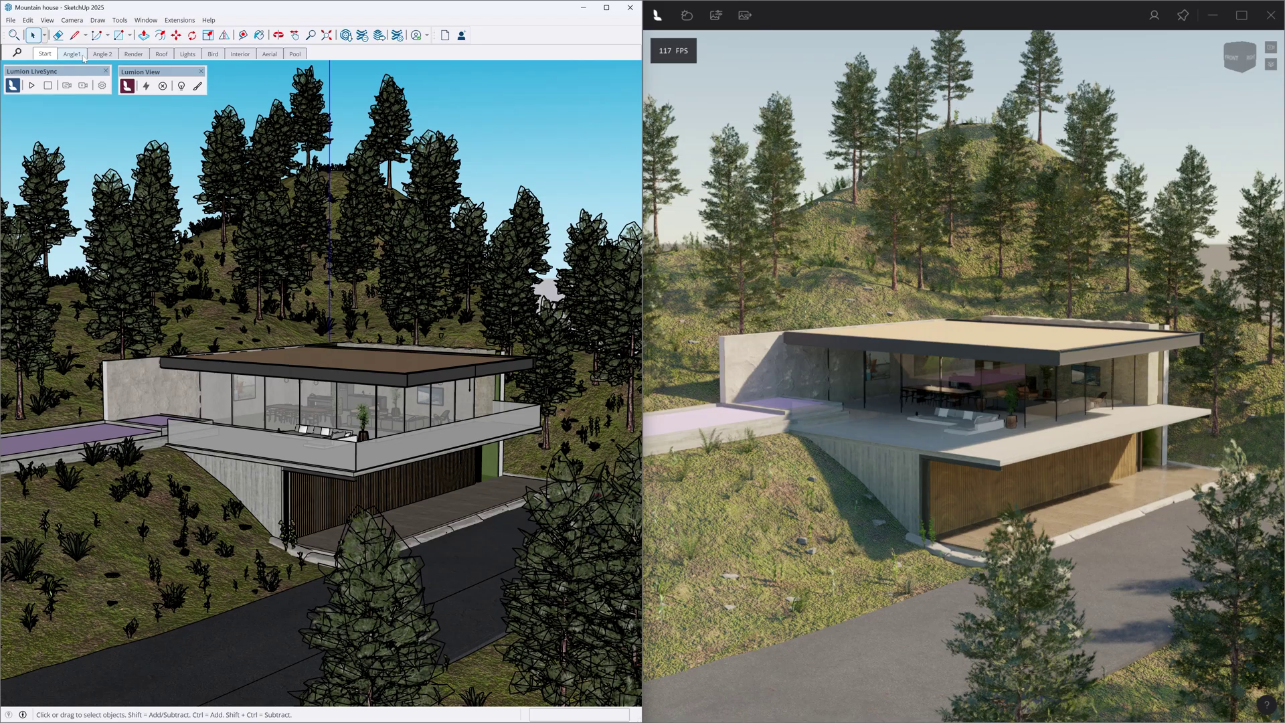
Switch SketchUp to the Angle1 scene and back to Start while the render follows
click(84, 57)
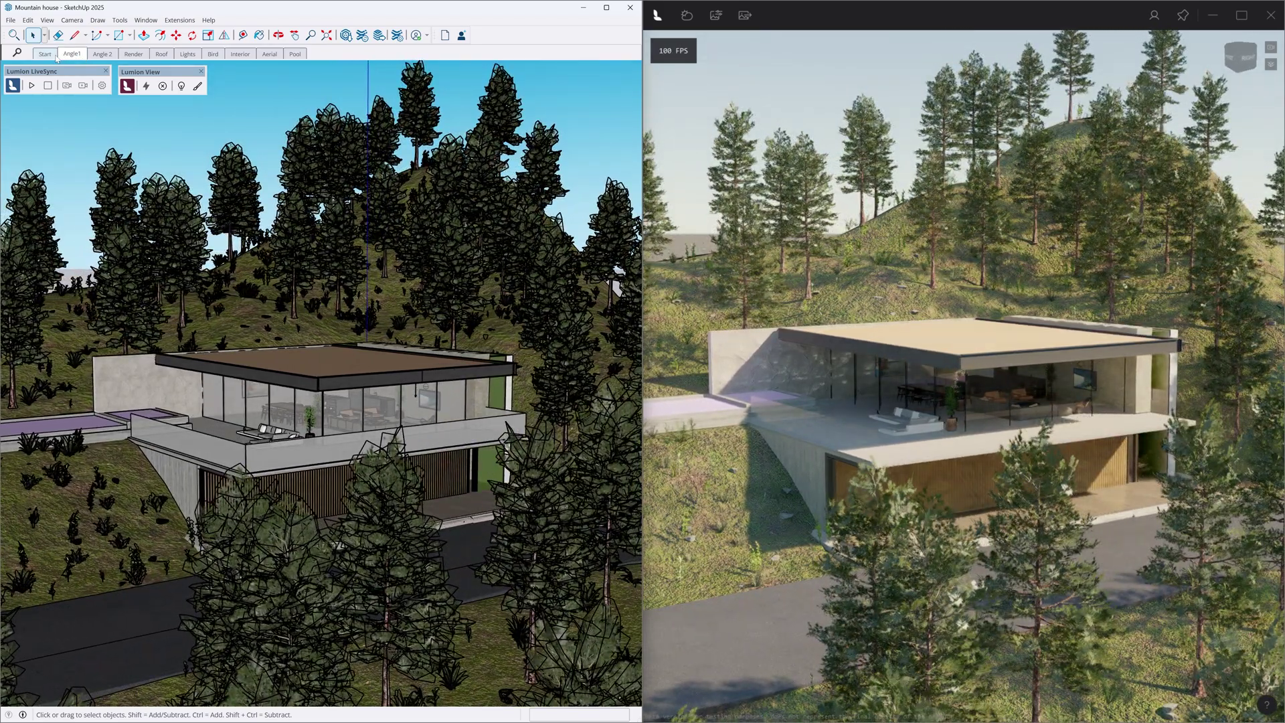
click(55, 57)
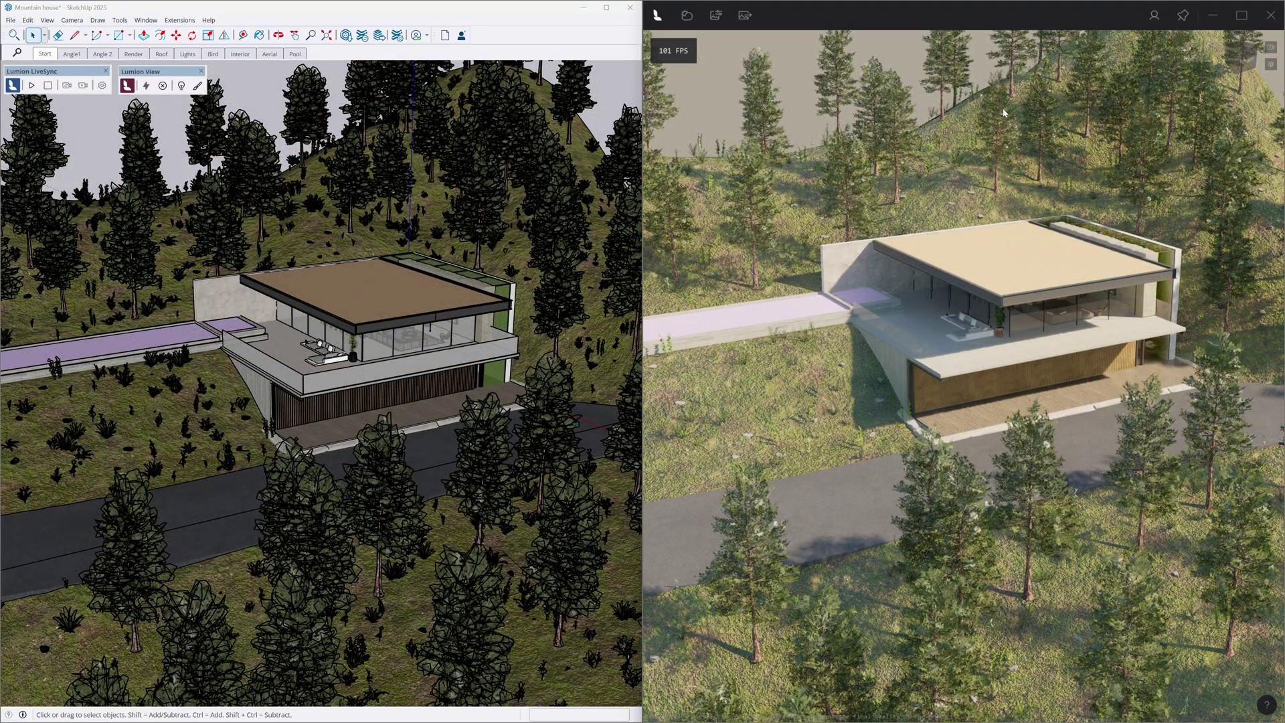
Pin Lumion View always on top and shrink it to a small bottom-left preview
click(1165, 26)
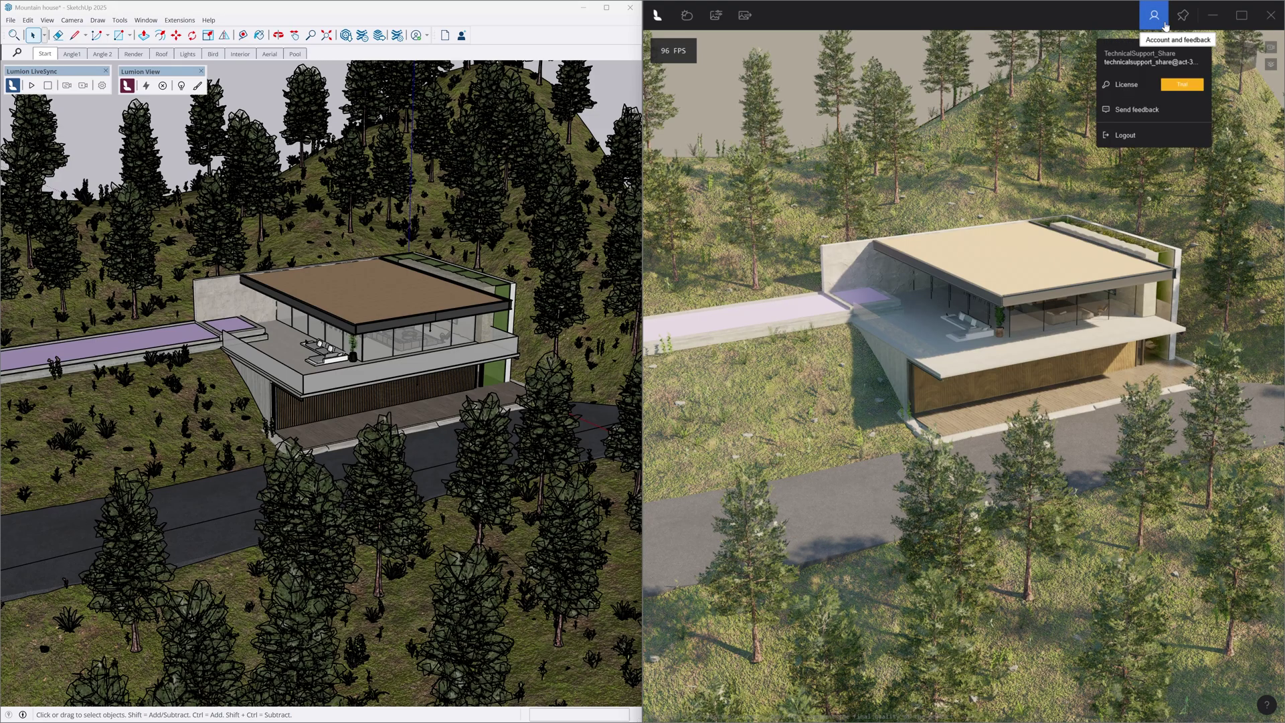
click(1164, 26)
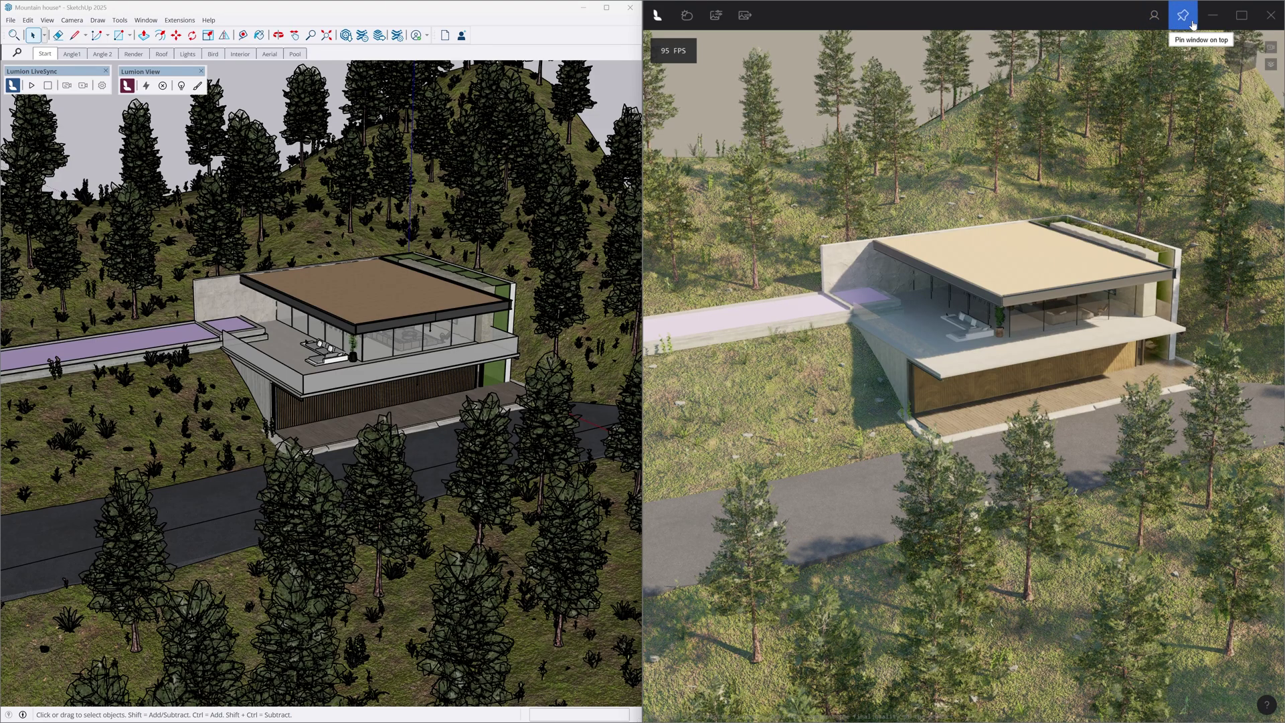
click(1192, 25)
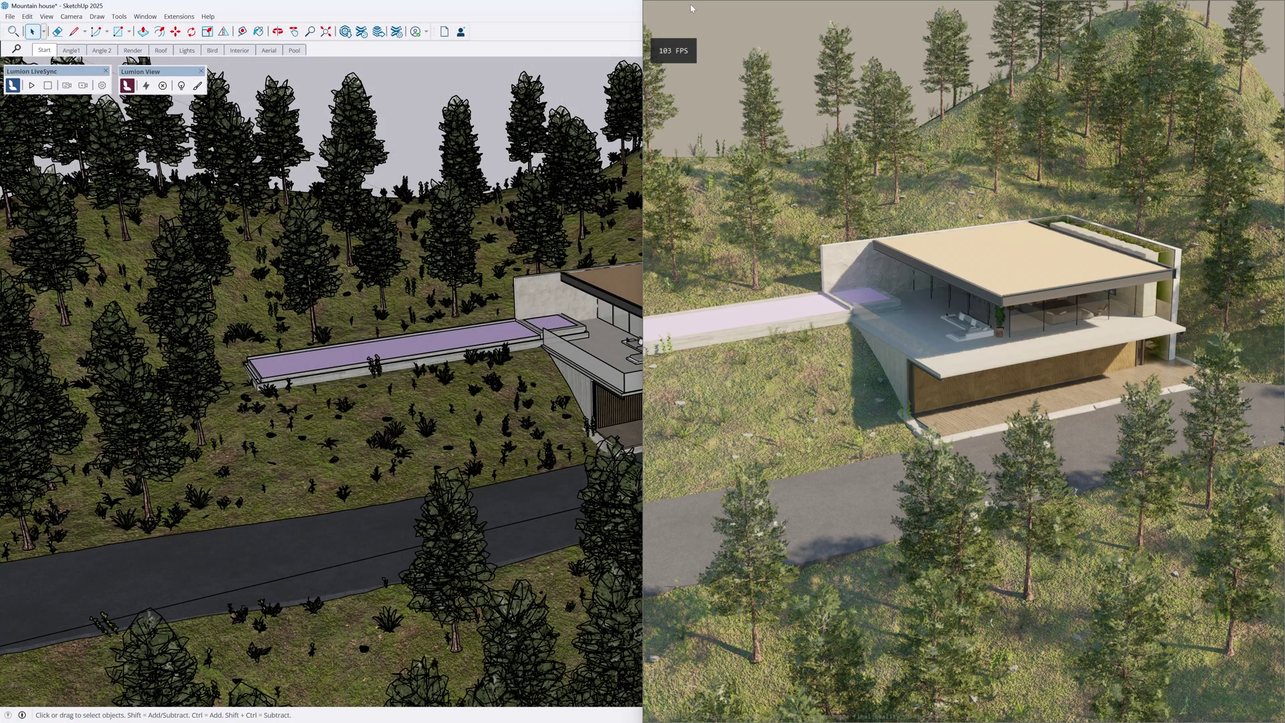
drag(692, 8, 54, 379)
Orbit and zoom the SketchUp model so the preview tracks the new camera
middle_click(687, 303)
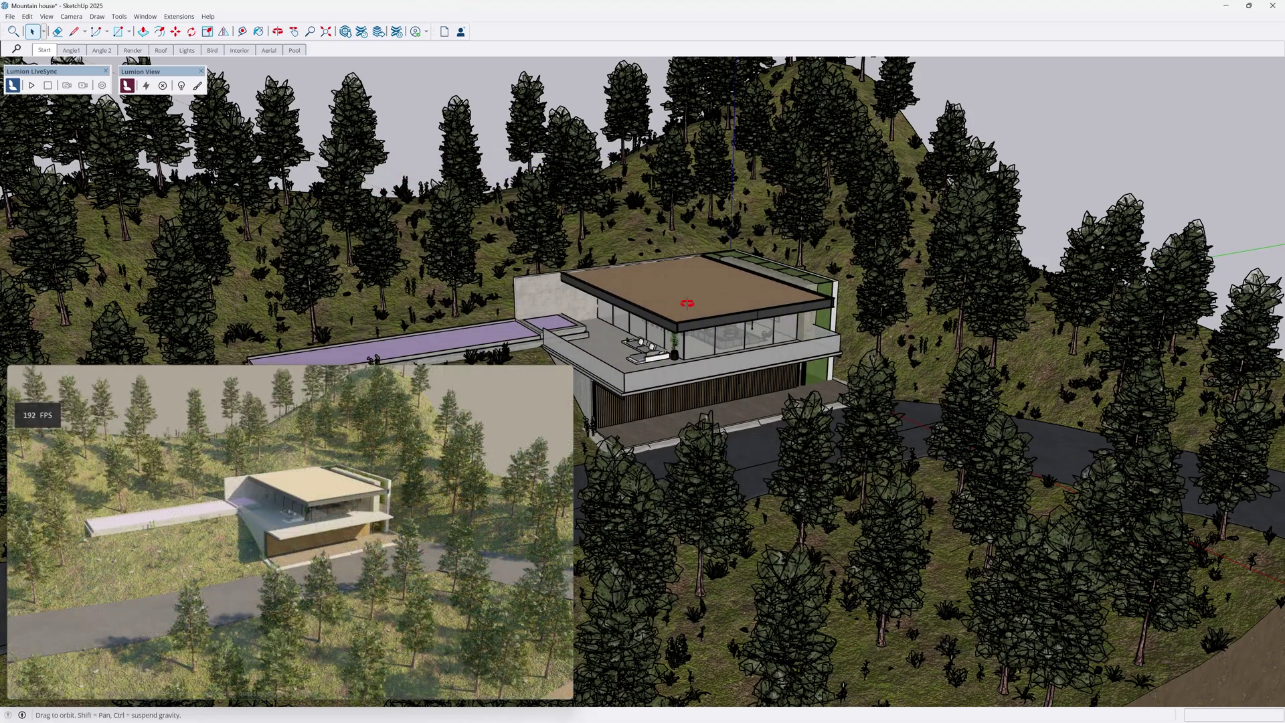
mouse_move(687, 303)
middle_down()
mouse_move(591, 312)
mouse_move(680, 287)
middle_up()
scroll(680, 287, up, 3)
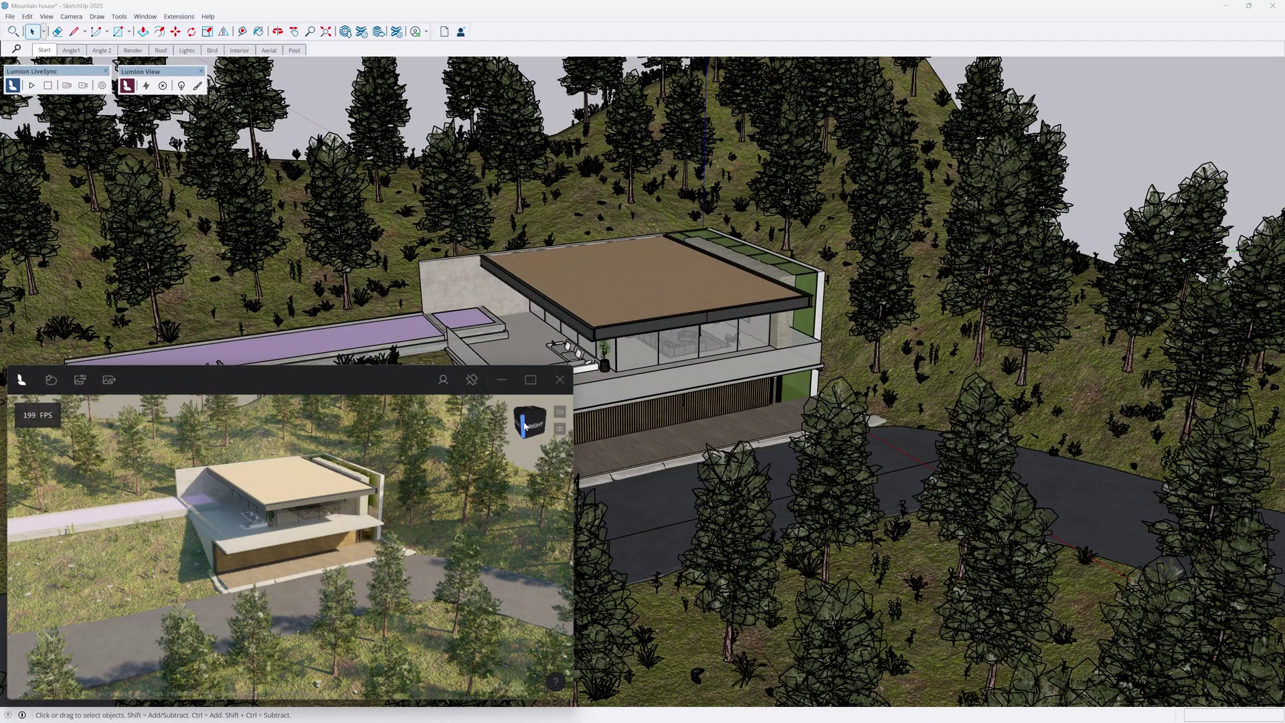
click(531, 424)
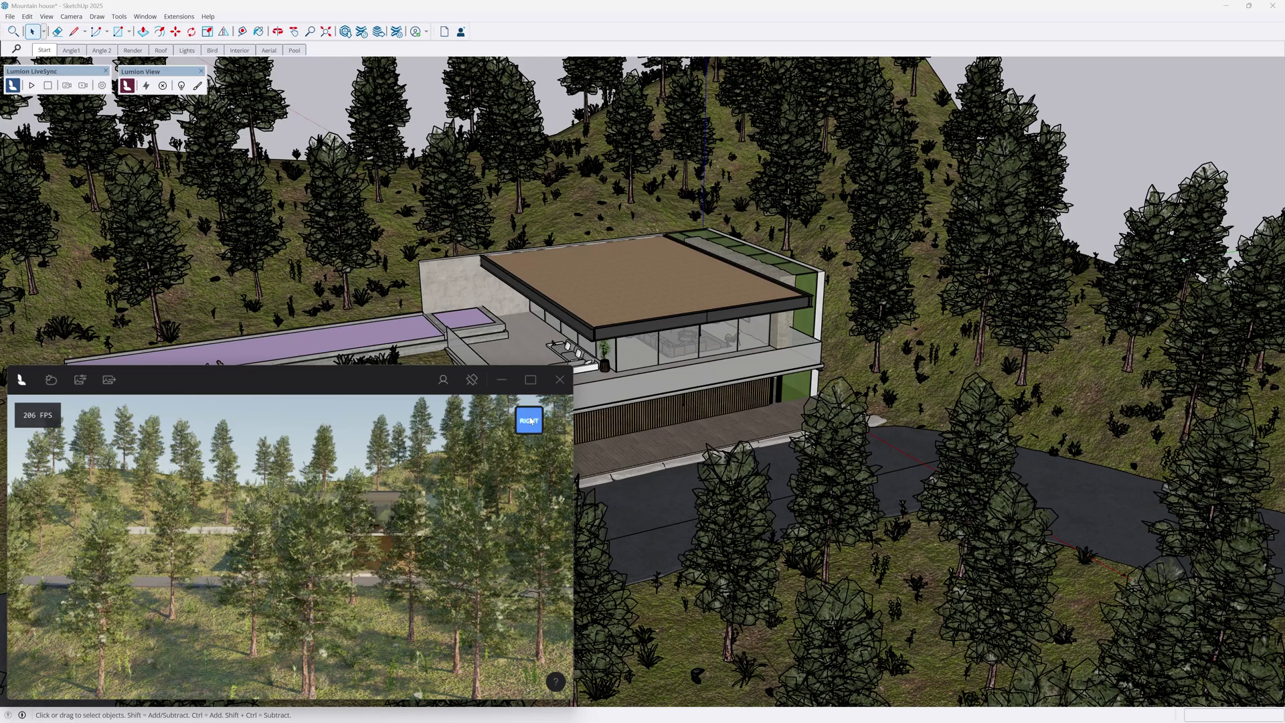
click(530, 410)
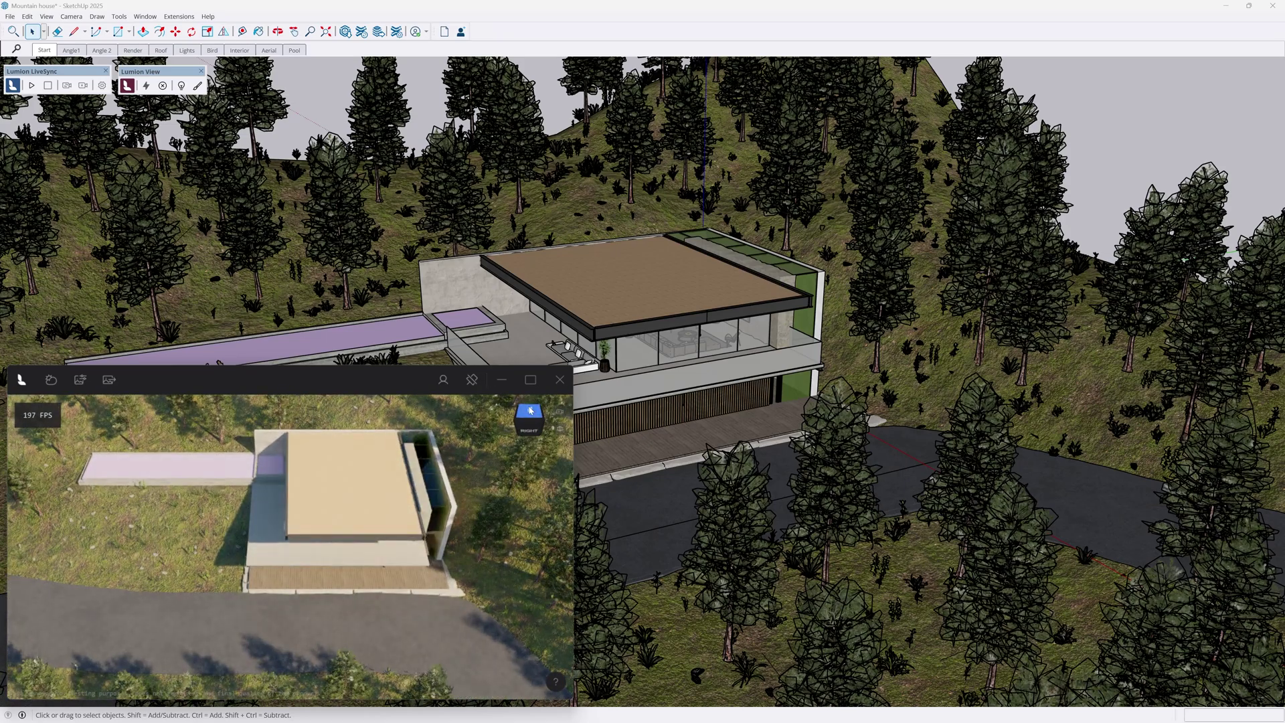
click(541, 420)
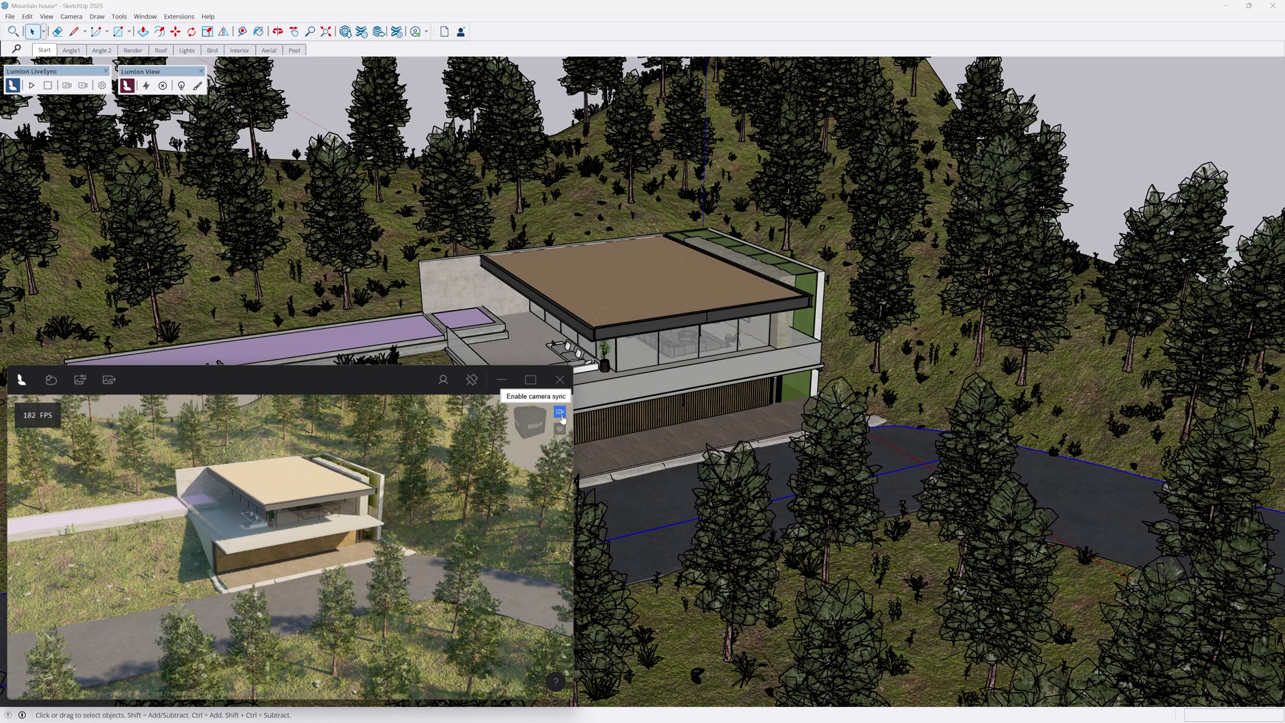
mouse_move(660, 383)
middle_down()
mouse_move(609, 383)
mouse_move(596, 366)
mouse_move(566, 409)
middle_up()
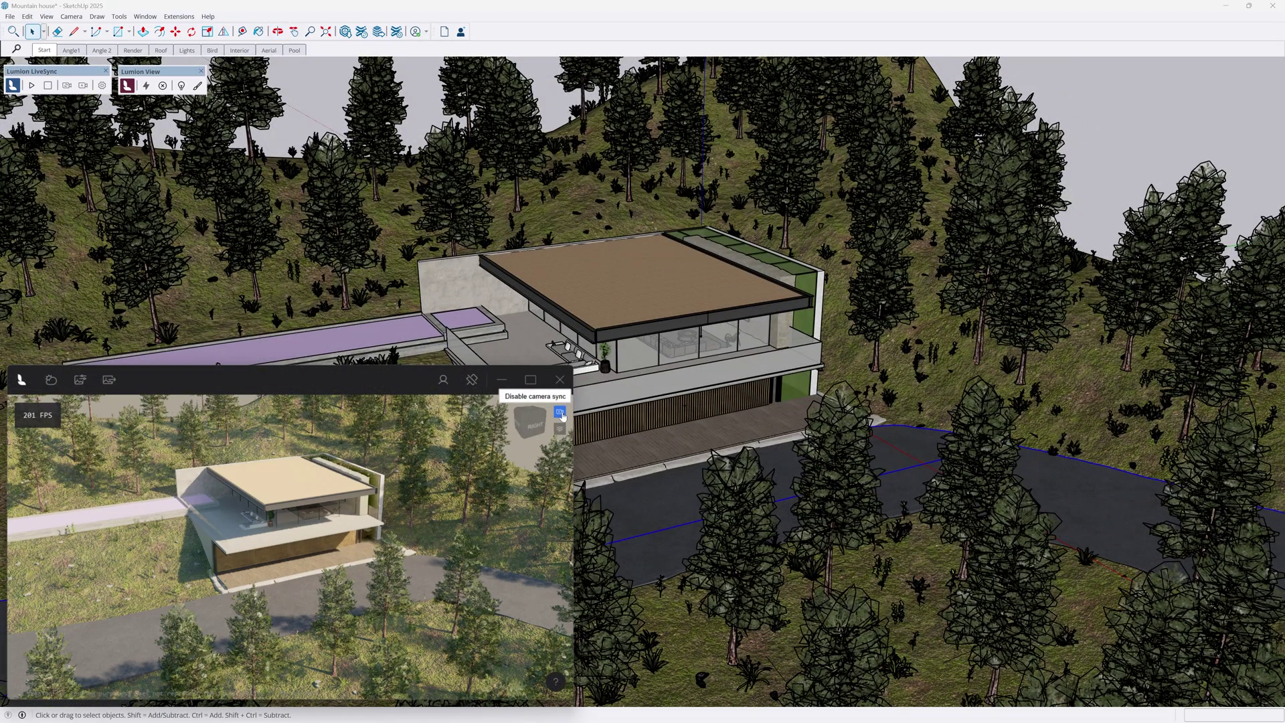
middle_drag(636, 392, 635, 389)
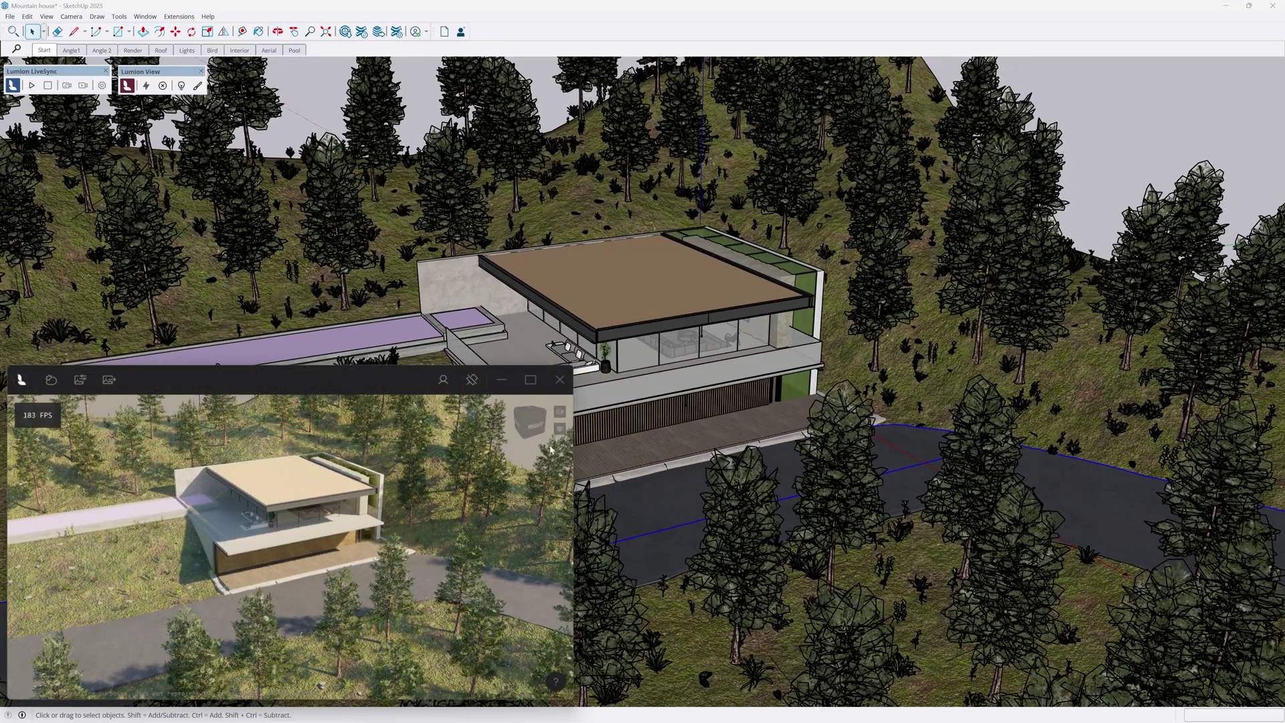
click(560, 429)
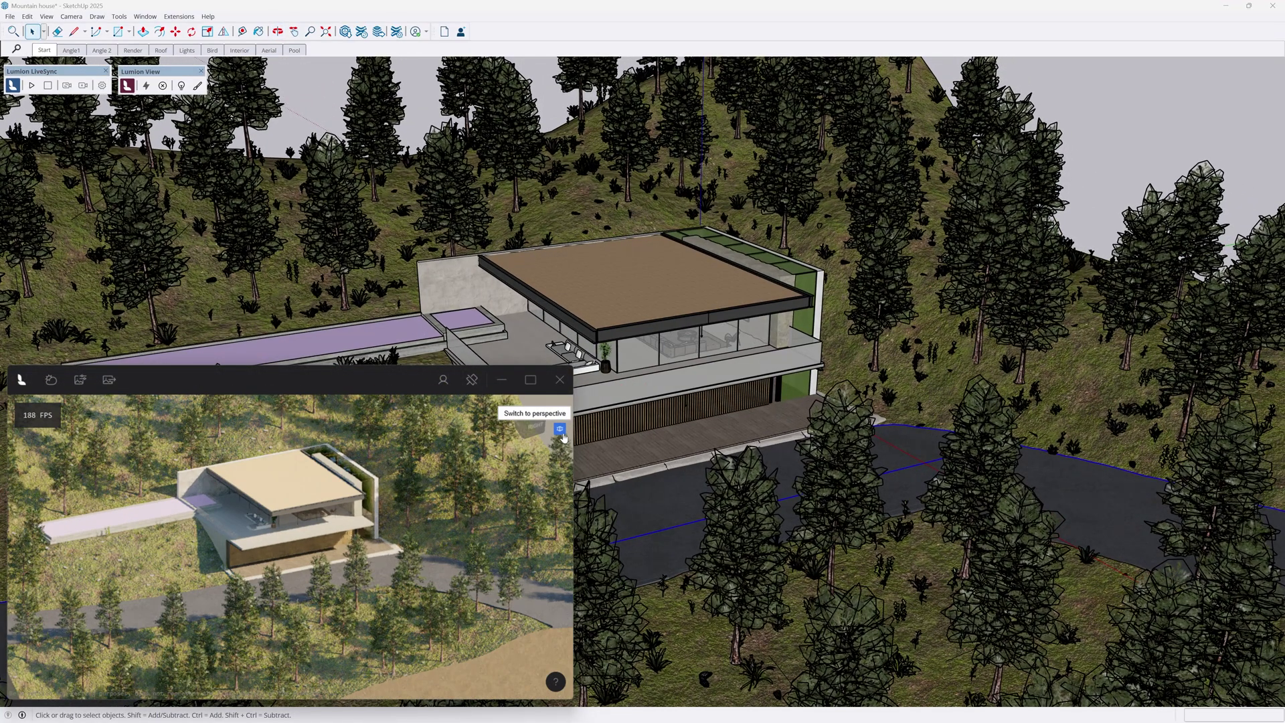
click(560, 429)
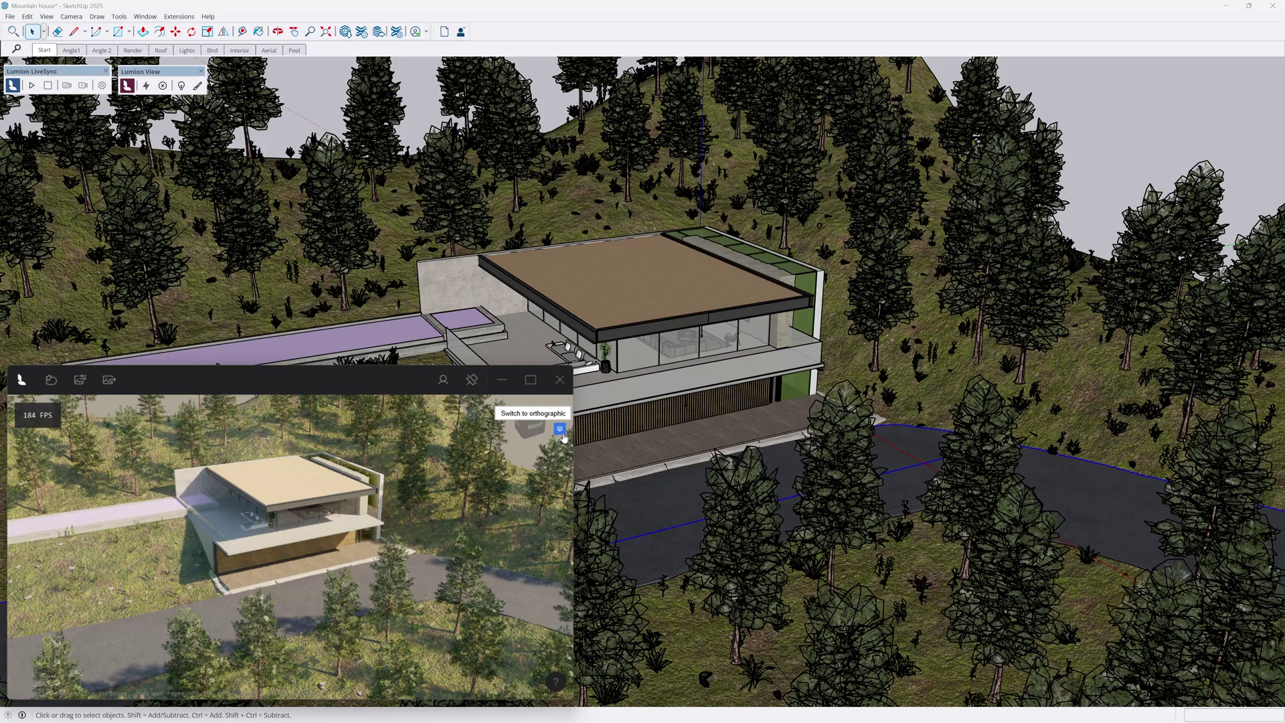
Maximize the Lumion View window and briefly check the camera navigation help
click(540, 389)
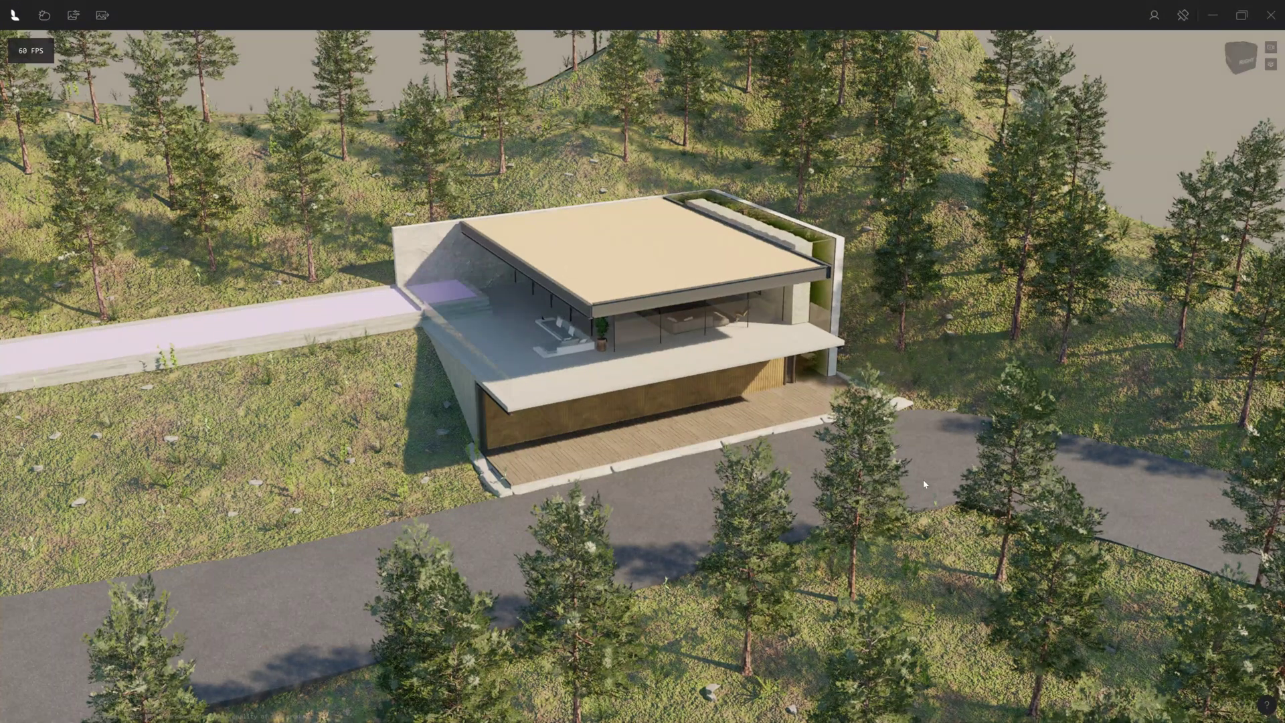
click(1264, 708)
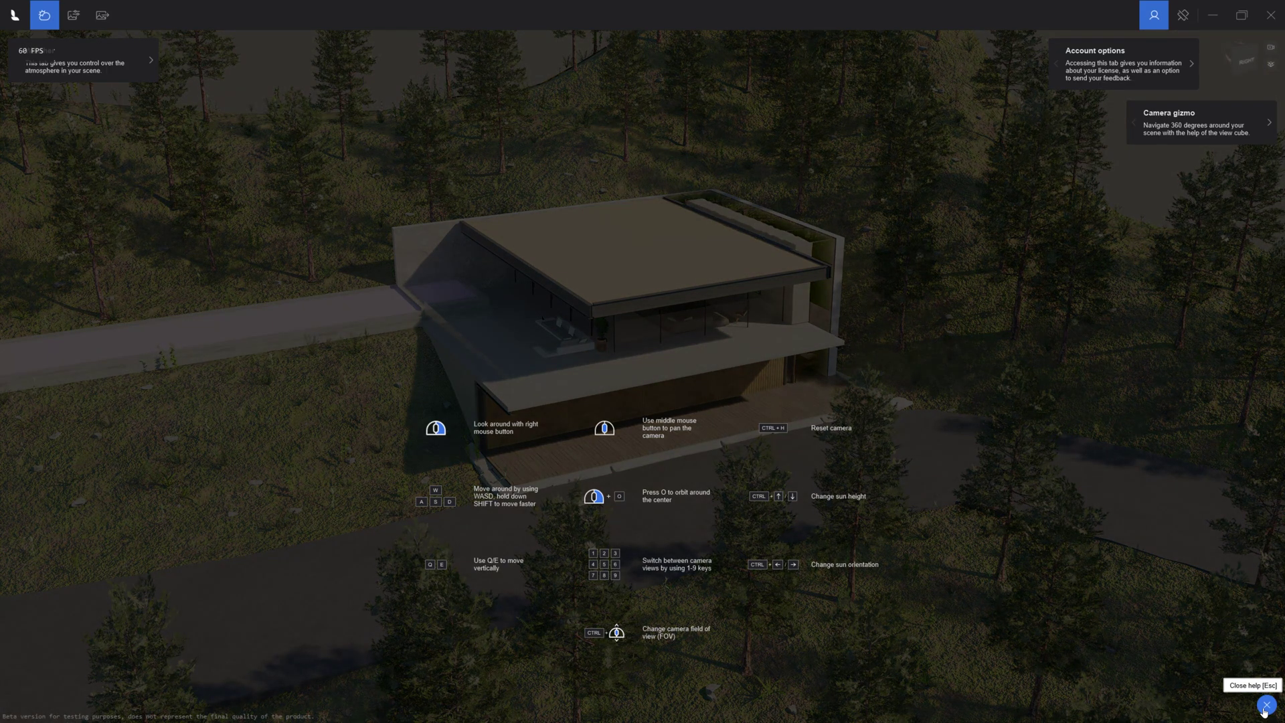
click(1266, 706)
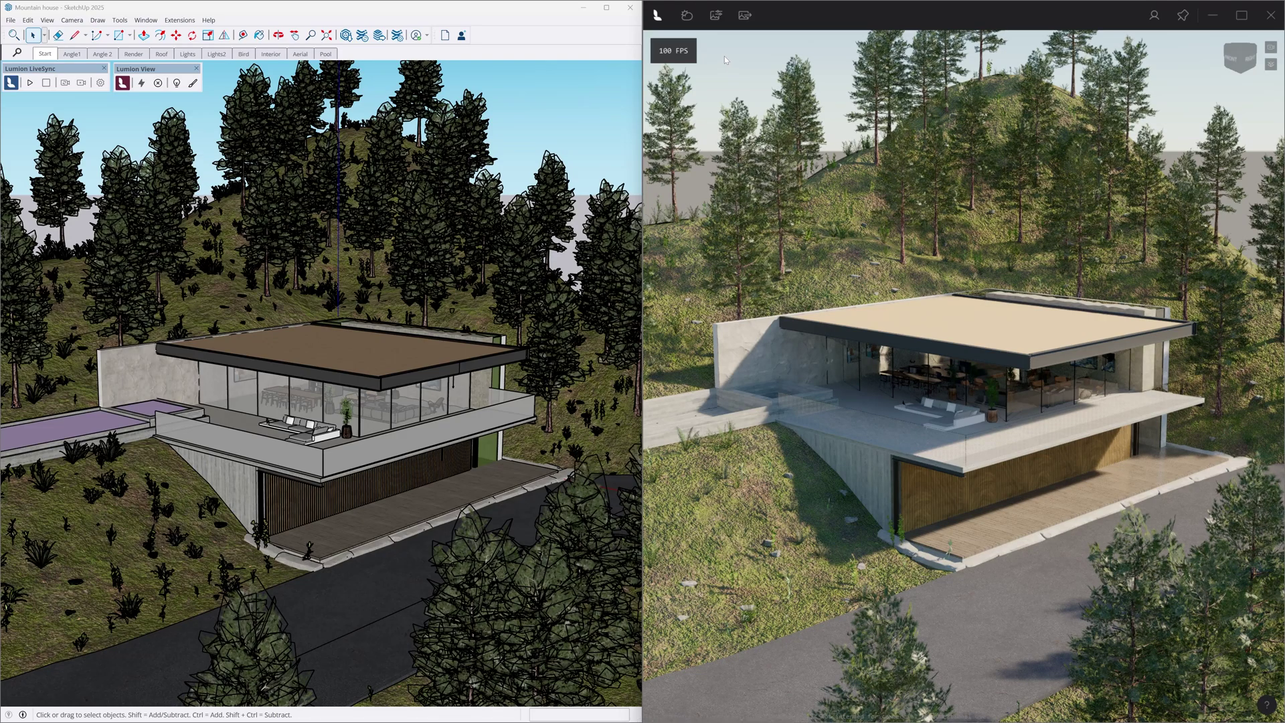
Rotate the sun, raise its height and lower the lighting in the Weather settings
click(697, 29)
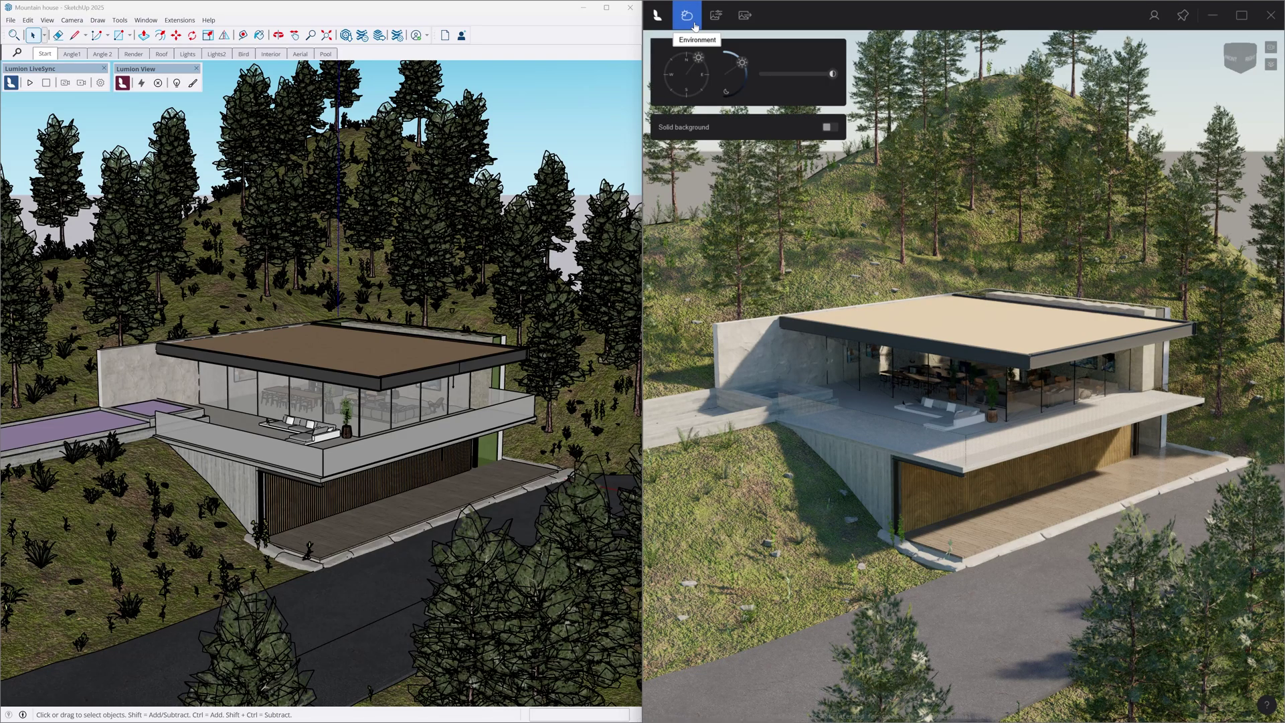
mouse_move(698, 58)
mouse_down()
mouse_move(708, 85)
mouse_move(700, 59)
mouse_up()
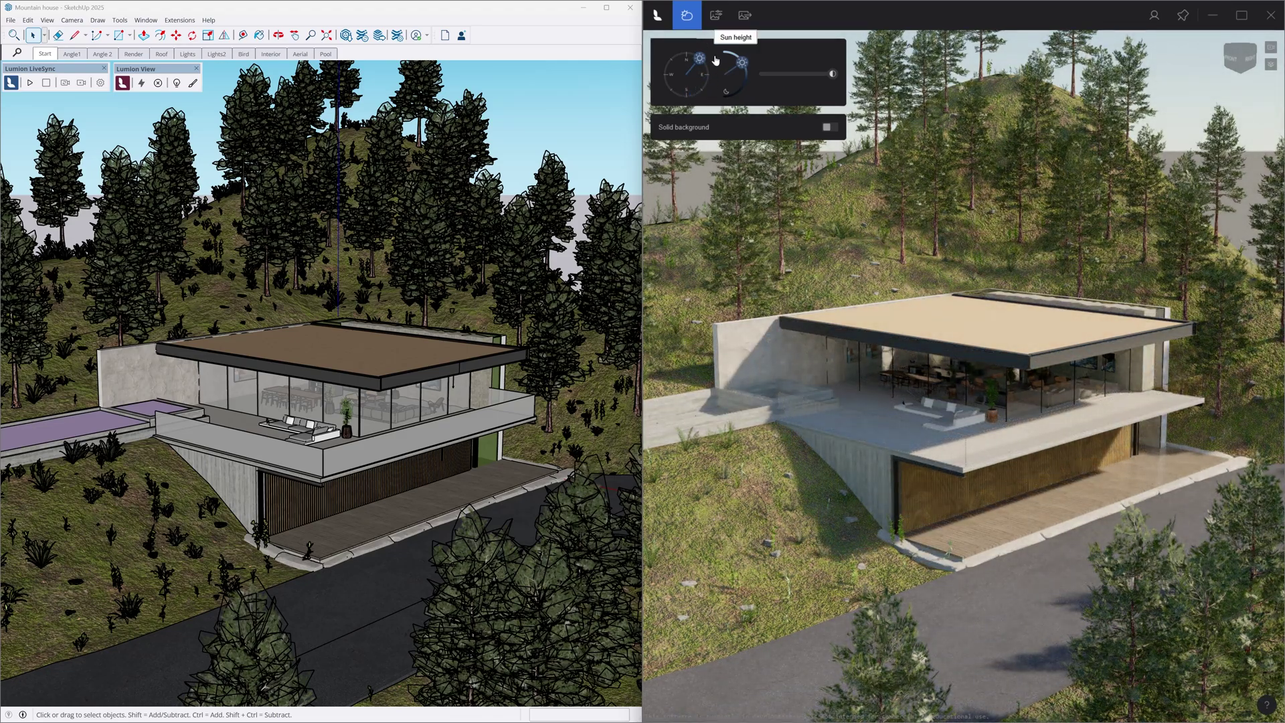
mouse_move(745, 63)
mouse_down()
mouse_move(729, 45)
mouse_move(748, 70)
mouse_move(749, 57)
mouse_up()
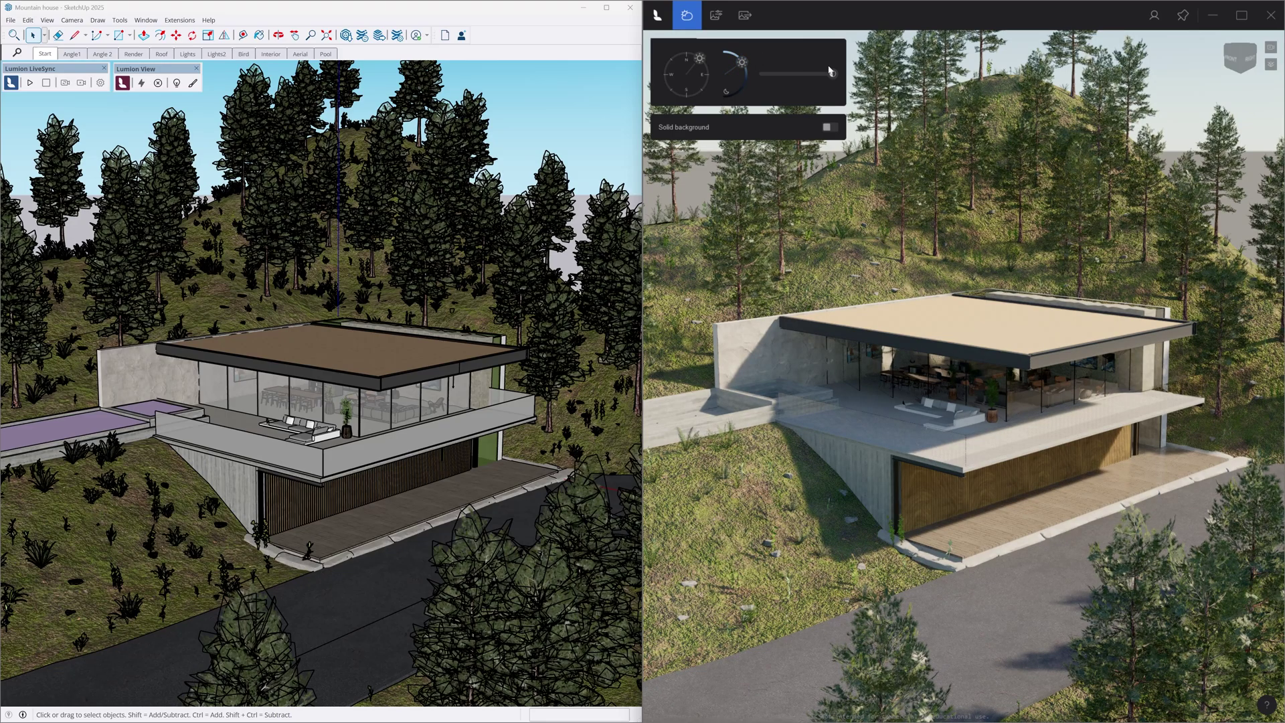
mouse_move(832, 73)
mouse_down()
mouse_move(761, 75)
mouse_move(841, 79)
mouse_up()
Turn on Solid background and try several swatches before picking a custom colour
click(829, 127)
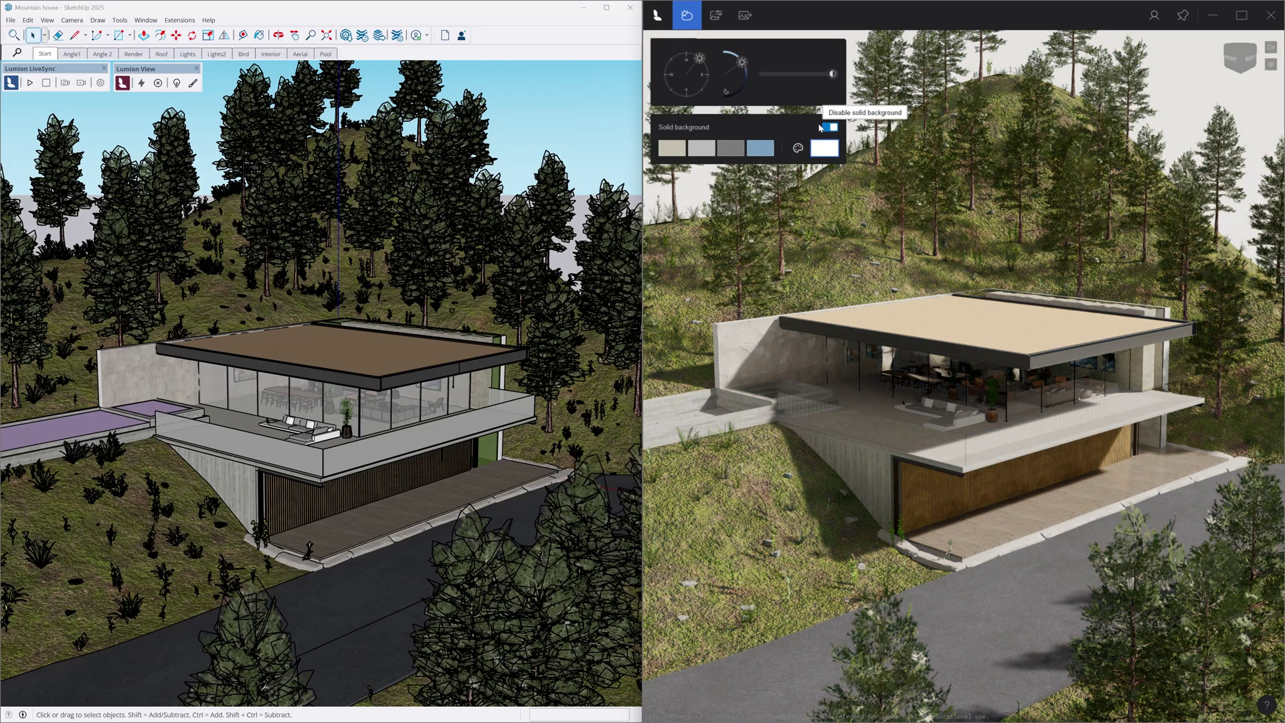
click(672, 147)
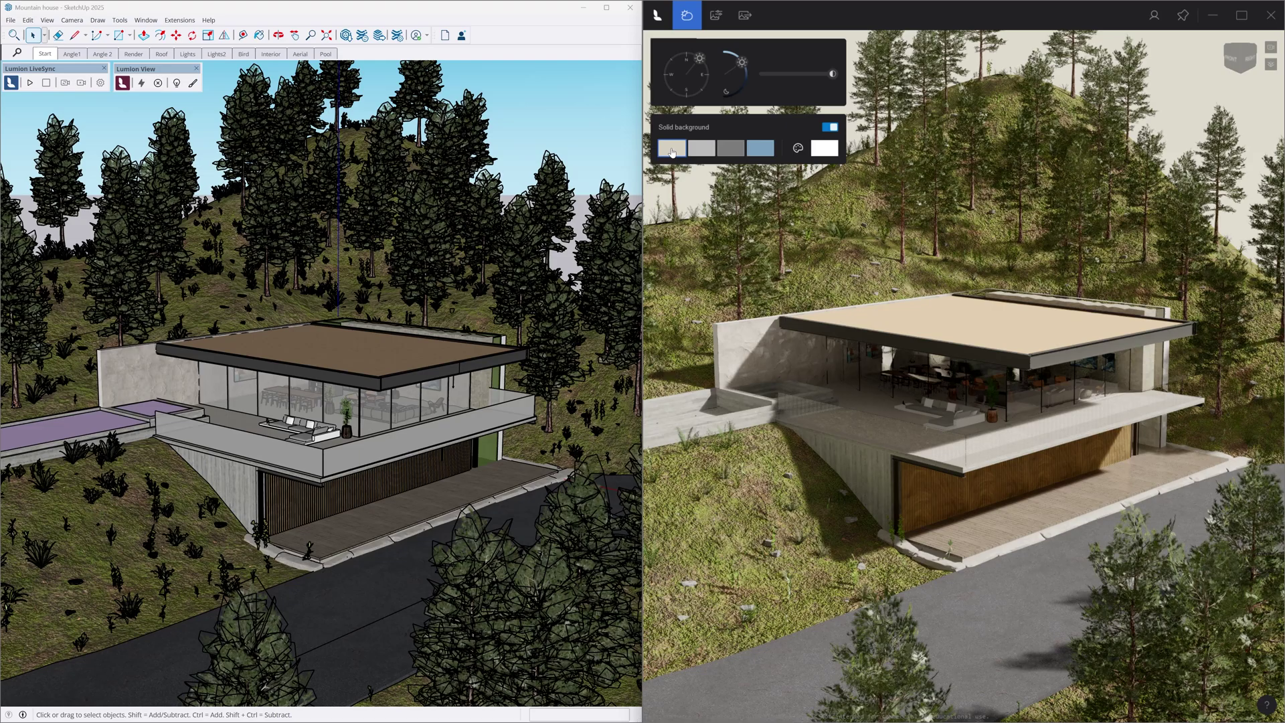
click(703, 153)
click(730, 154)
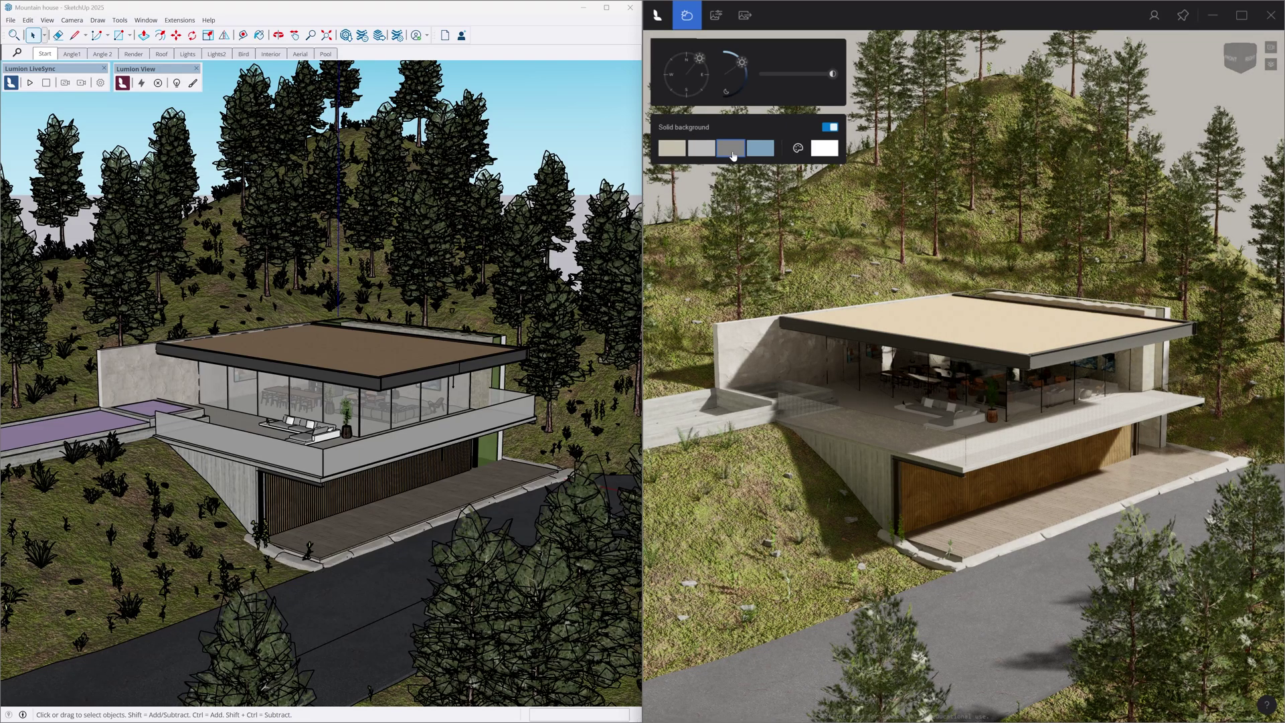
click(760, 154)
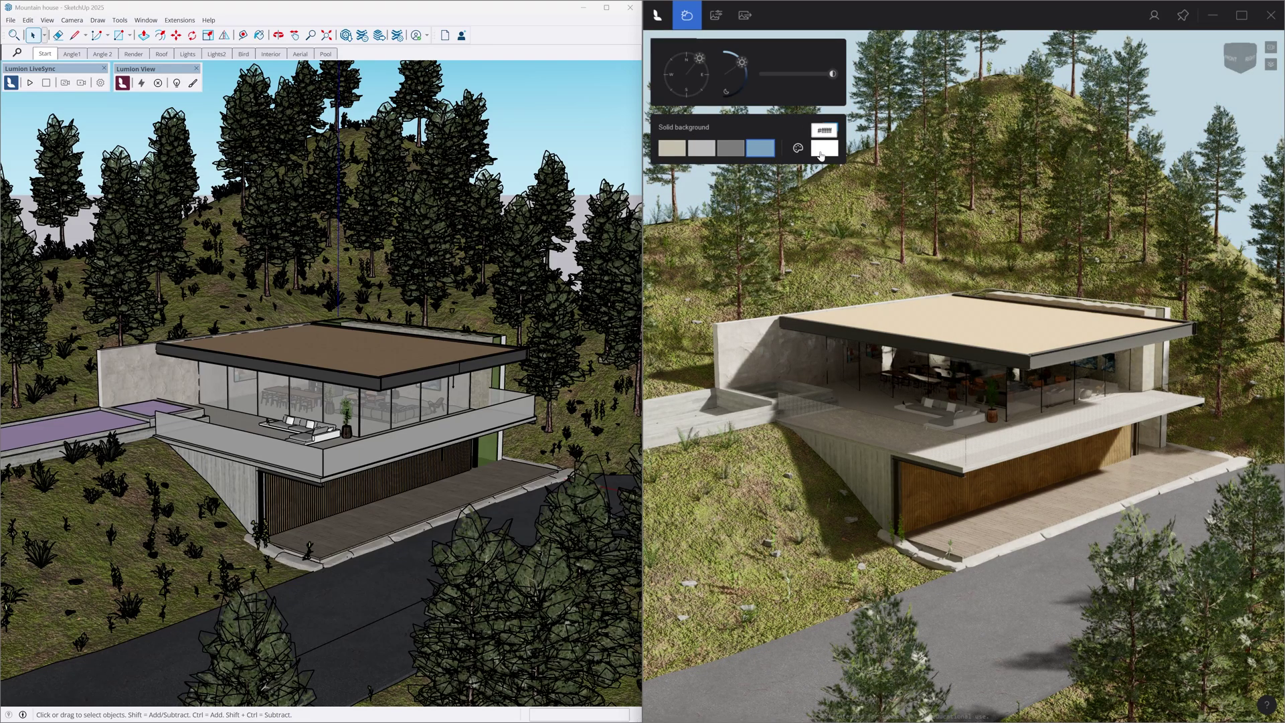
click(823, 149)
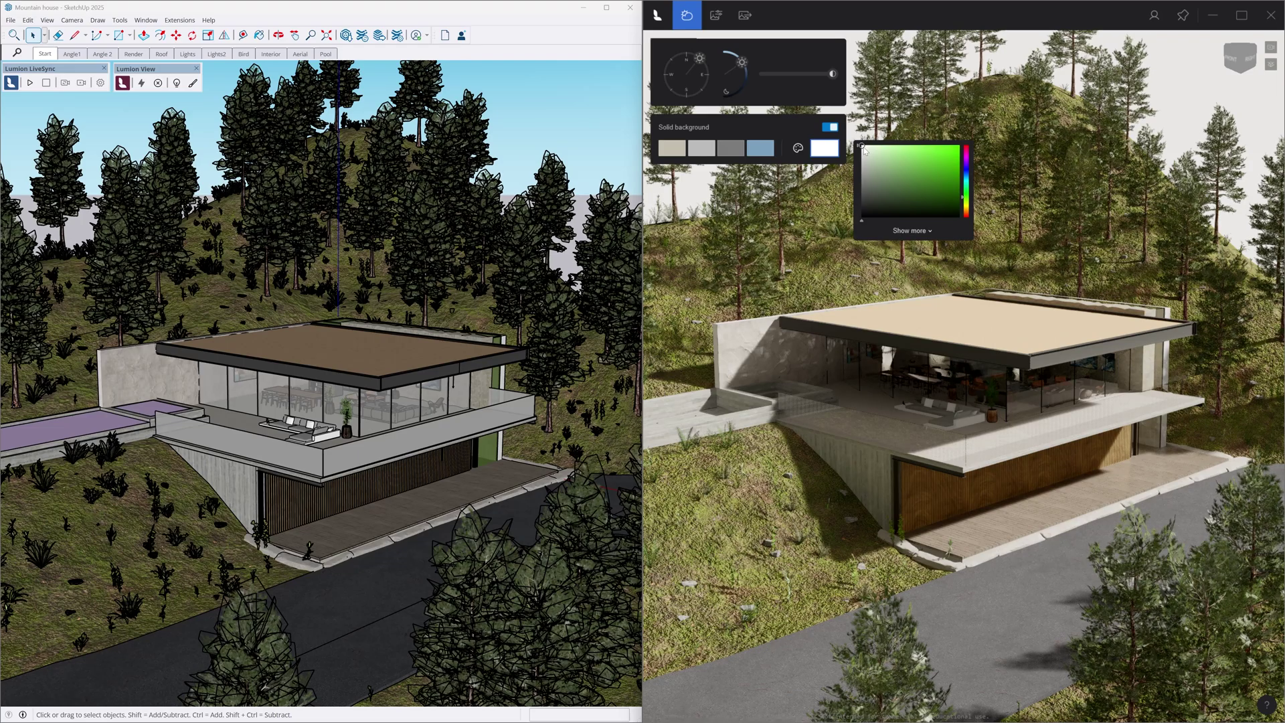
mouse_move(863, 150)
mouse_down()
mouse_move(952, 172)
mouse_move(950, 182)
mouse_move(863, 147)
mouse_up()
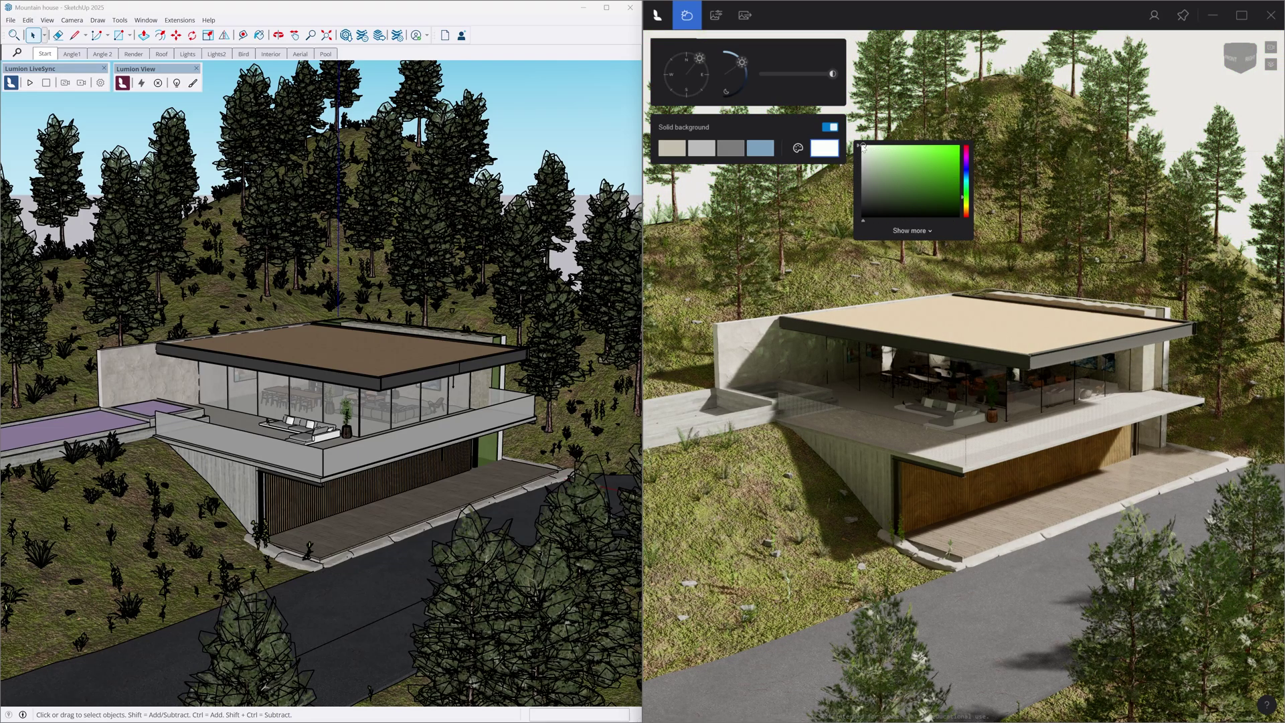
Render in Conceptual style, trying Wood, Styrofoam and Glossy, then a grey Clay colour
click(722, 231)
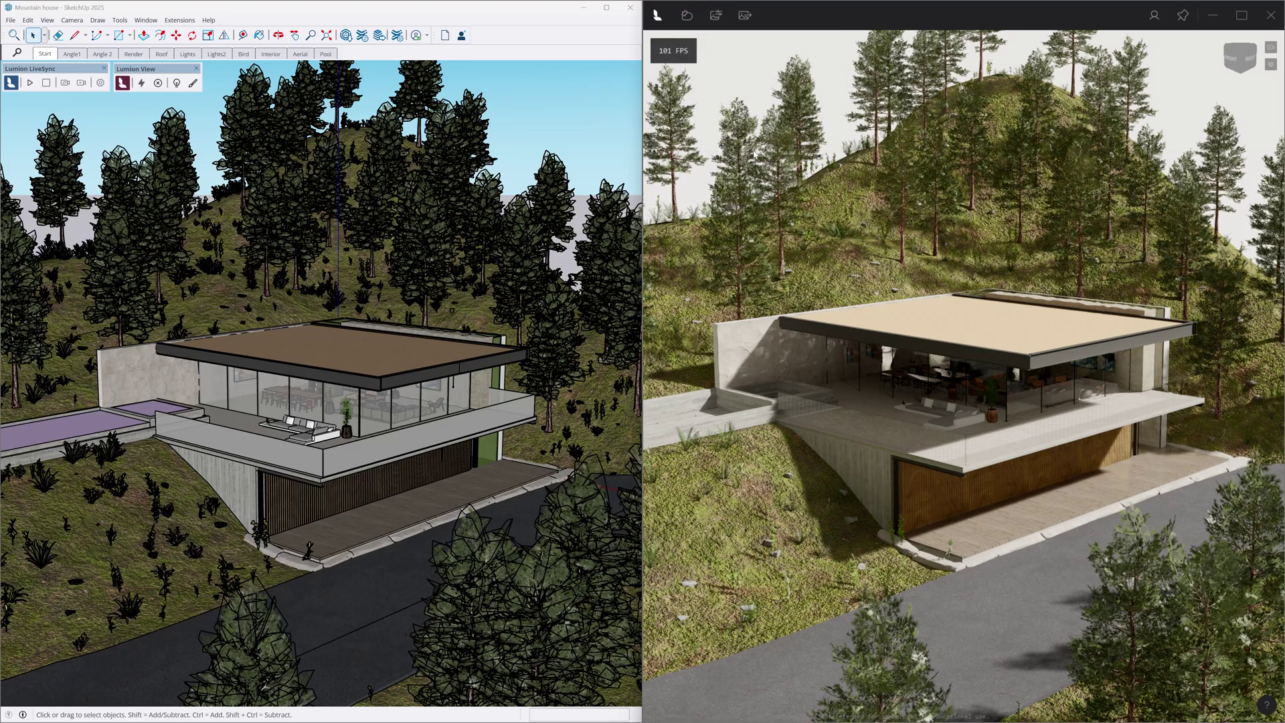
click(721, 24)
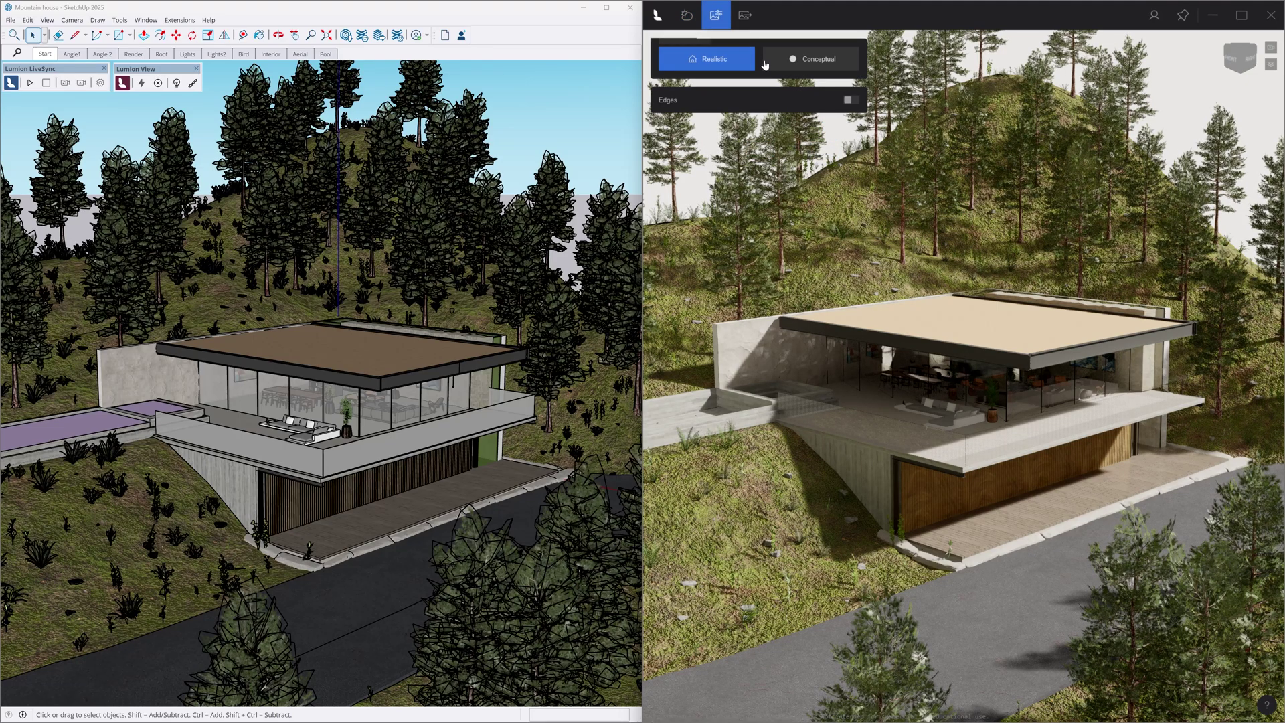
click(803, 59)
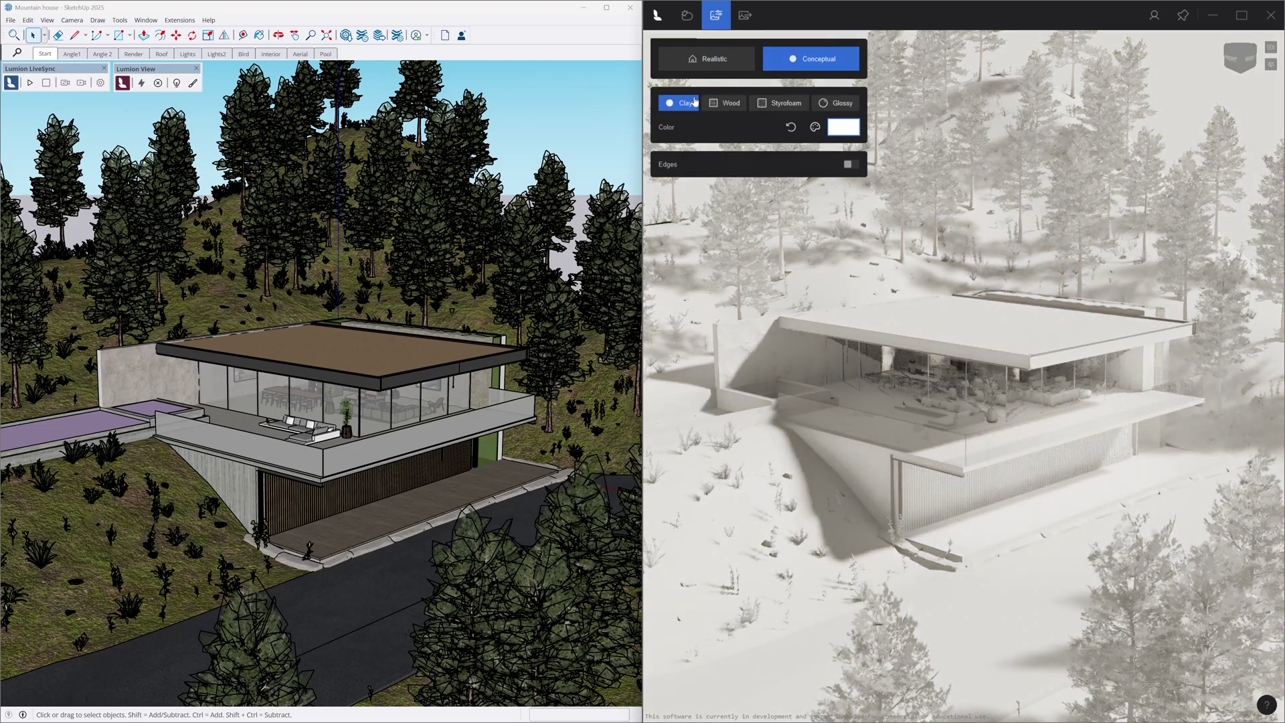
click(720, 111)
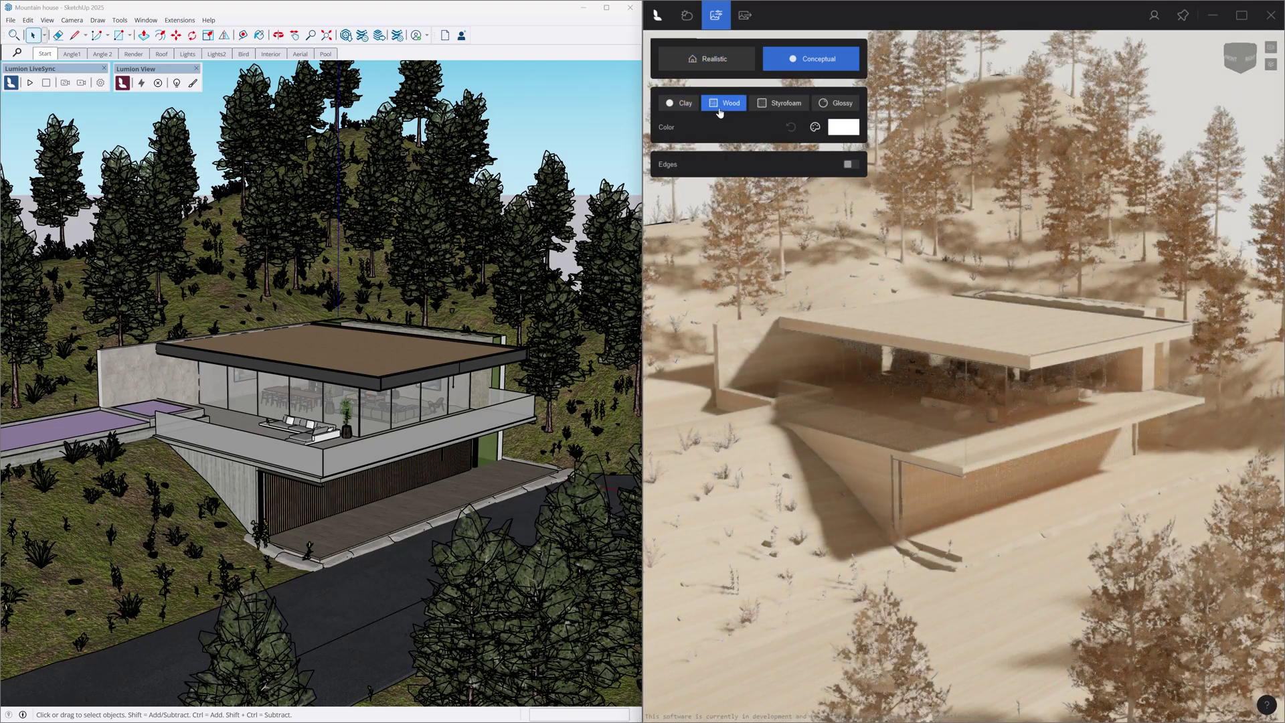
click(767, 109)
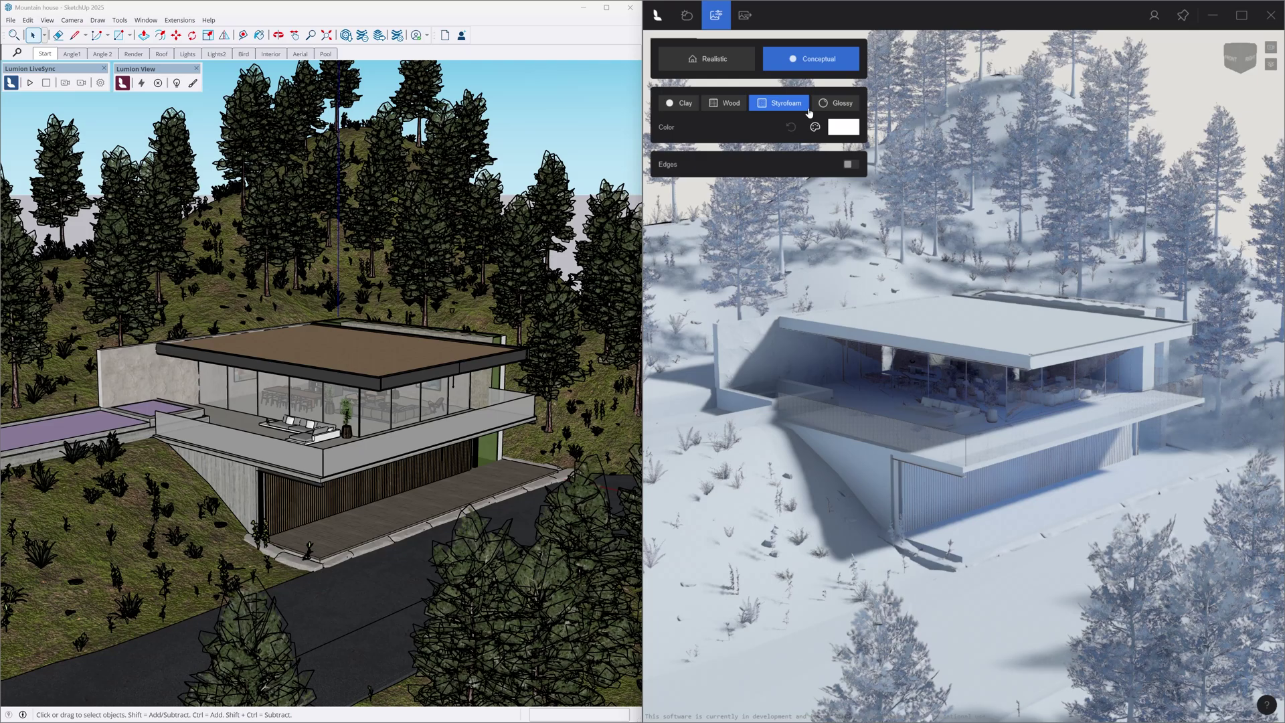
click(830, 105)
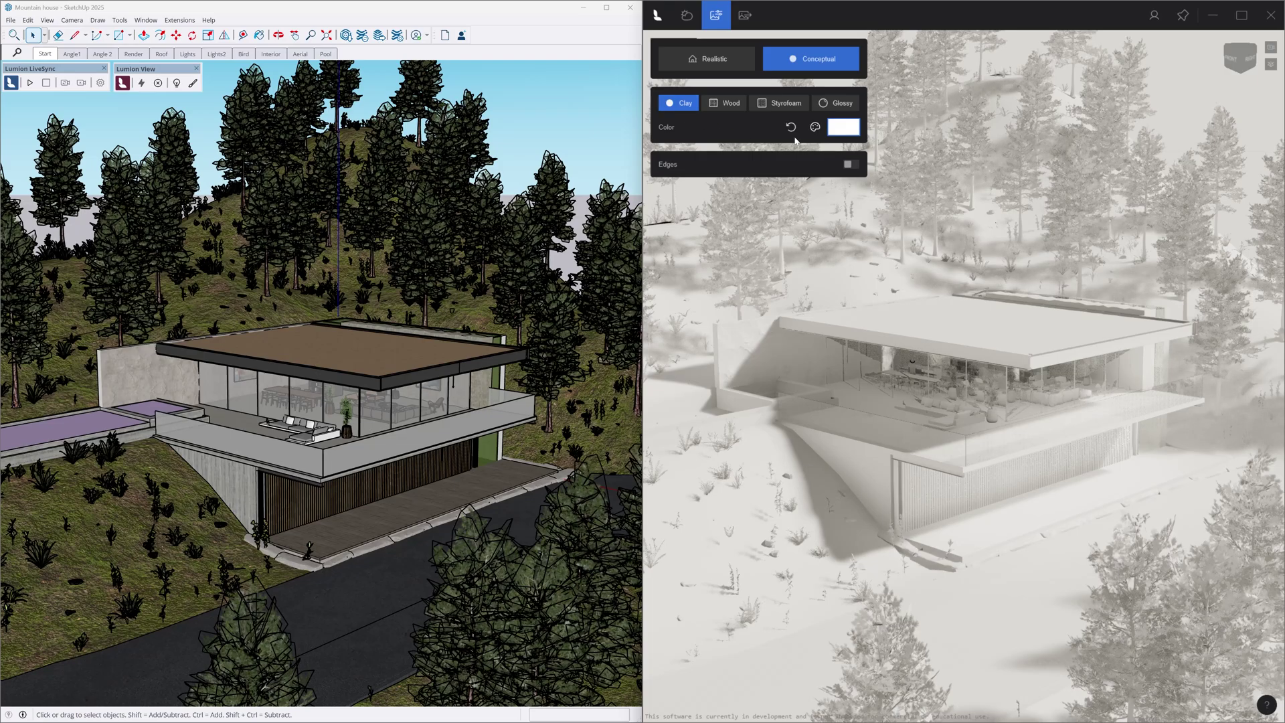
click(843, 128)
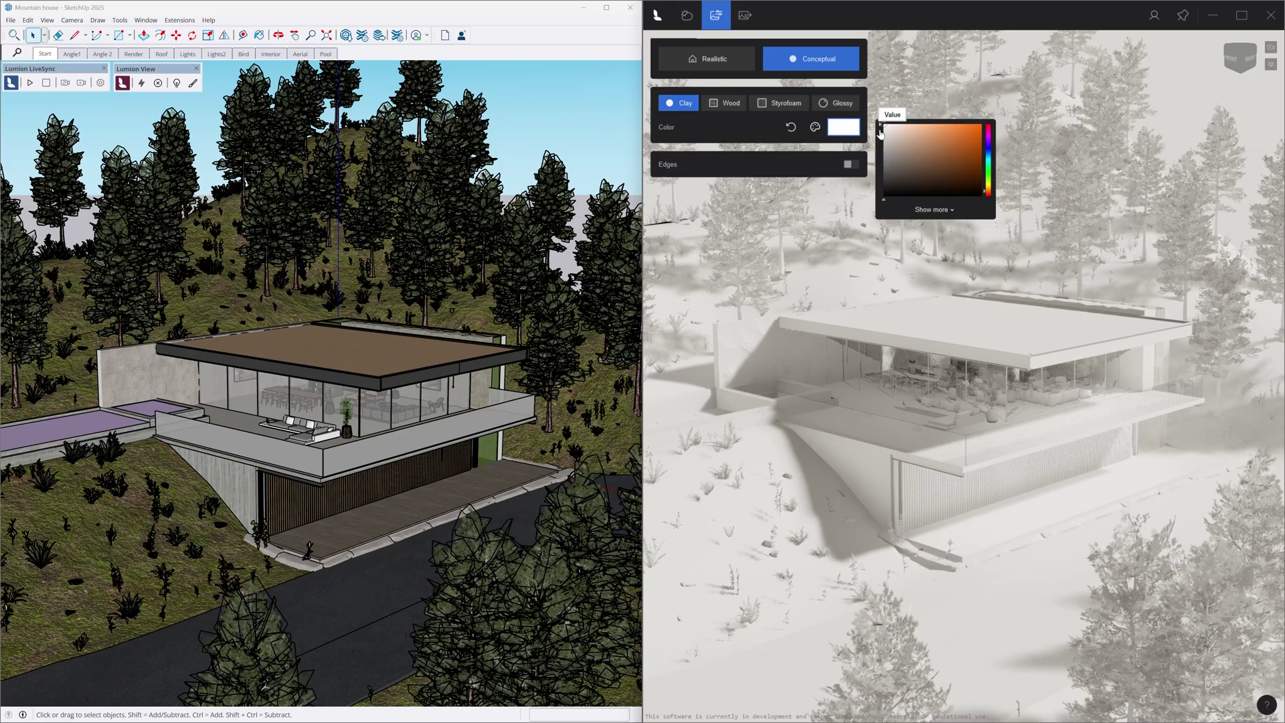
drag(885, 127, 889, 159)
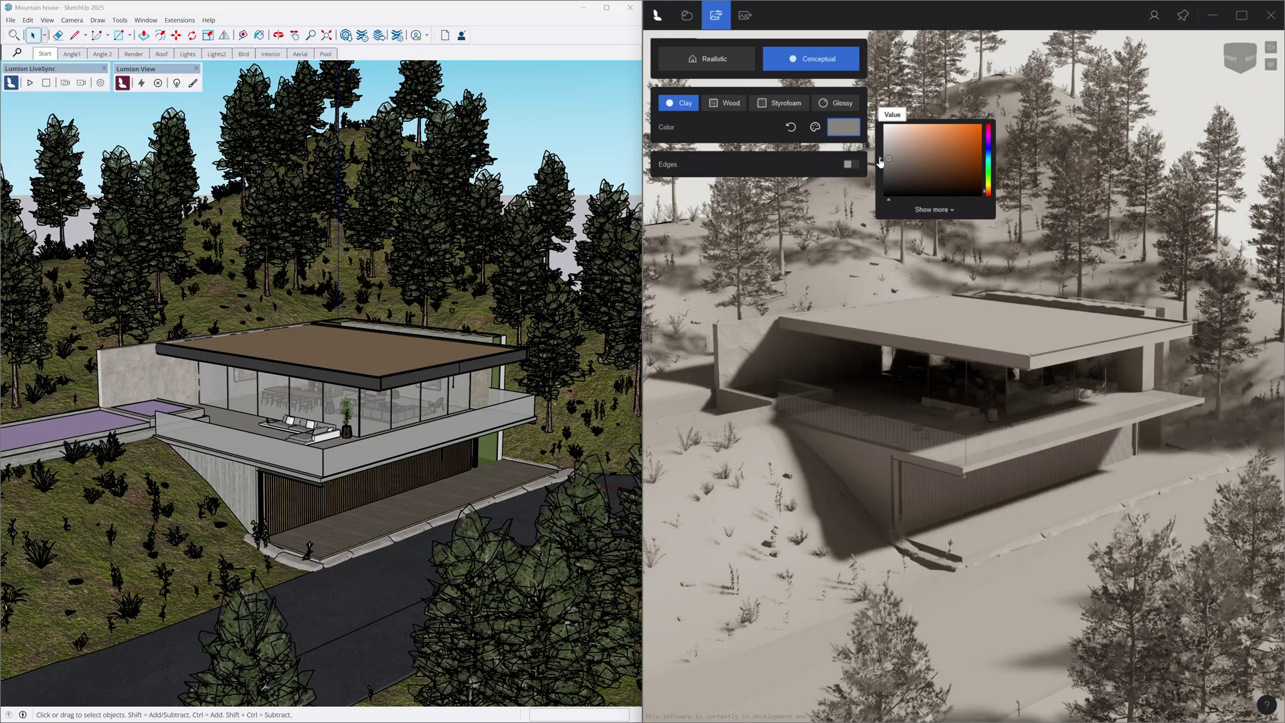
Turn on edge lines and, after trying several swatches, colour them vivid magenta
click(850, 164)
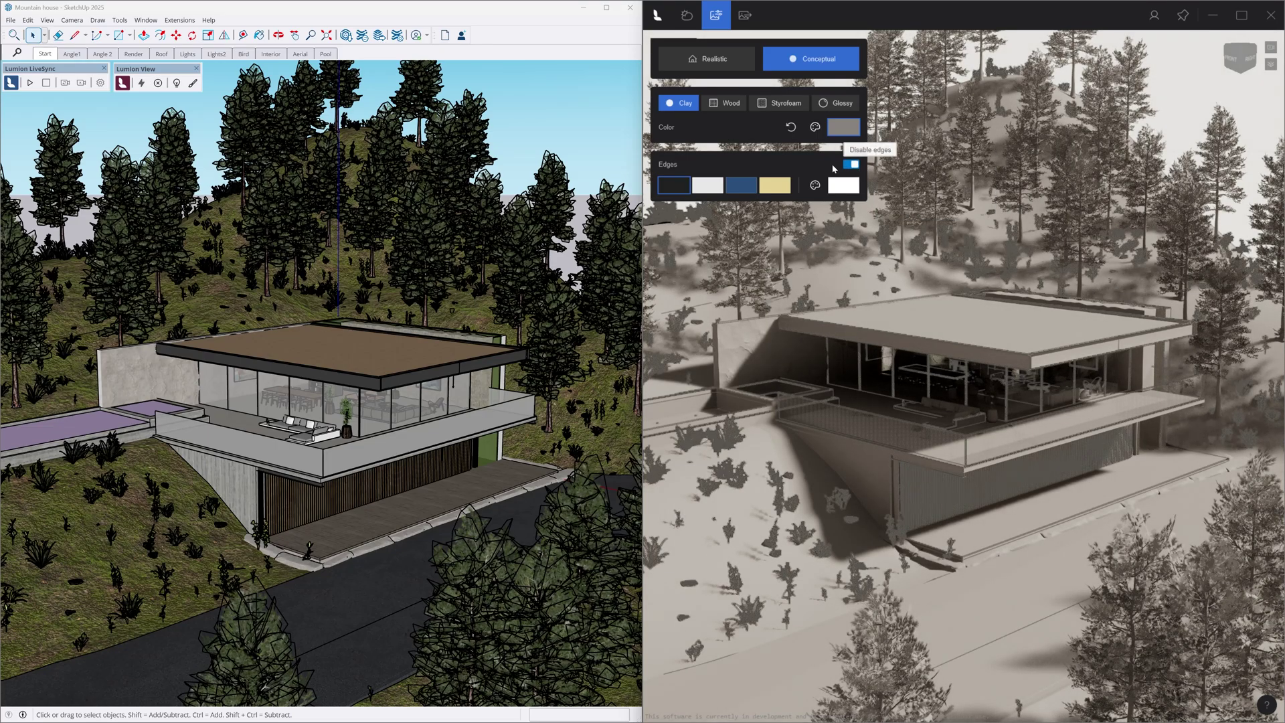
click(707, 186)
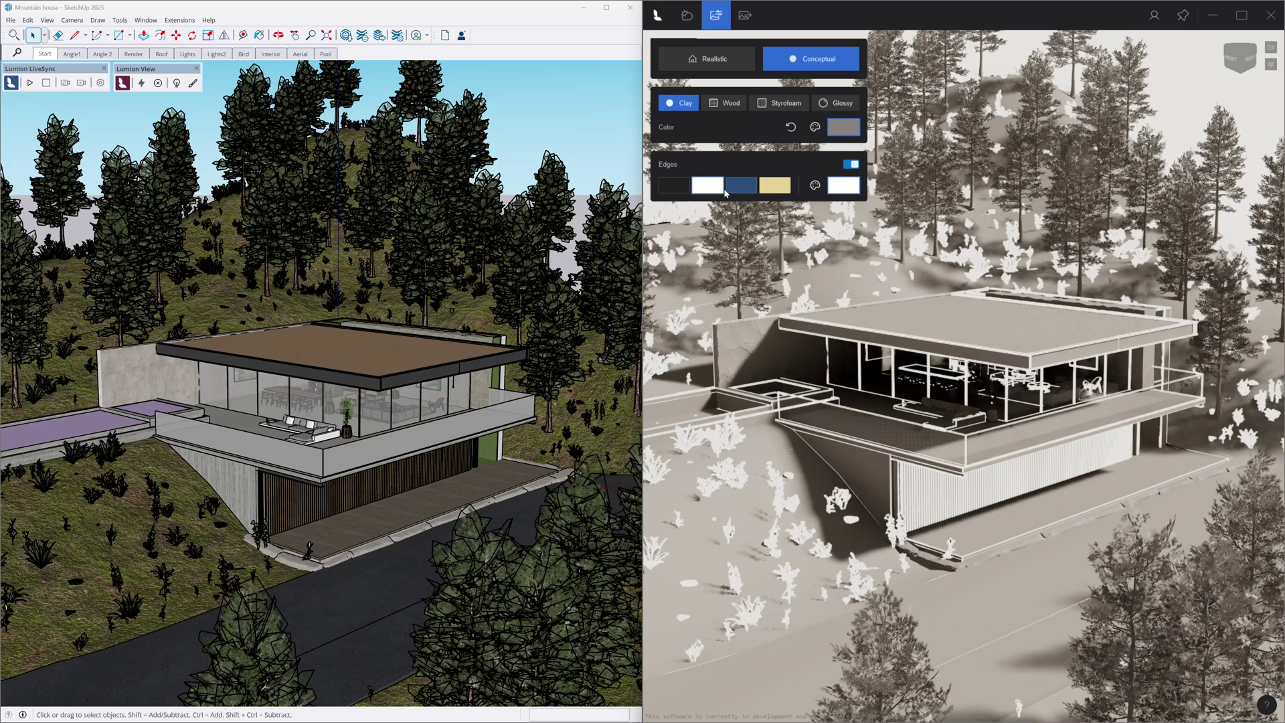
click(740, 191)
click(775, 192)
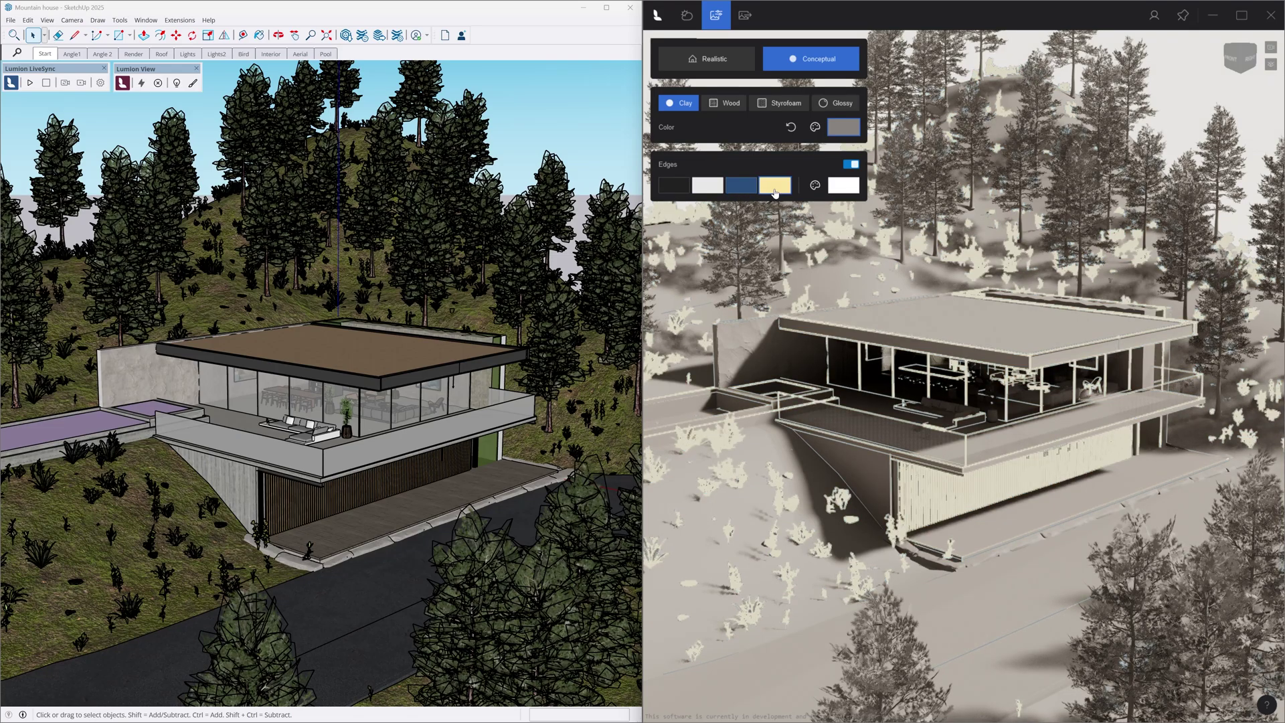
click(843, 186)
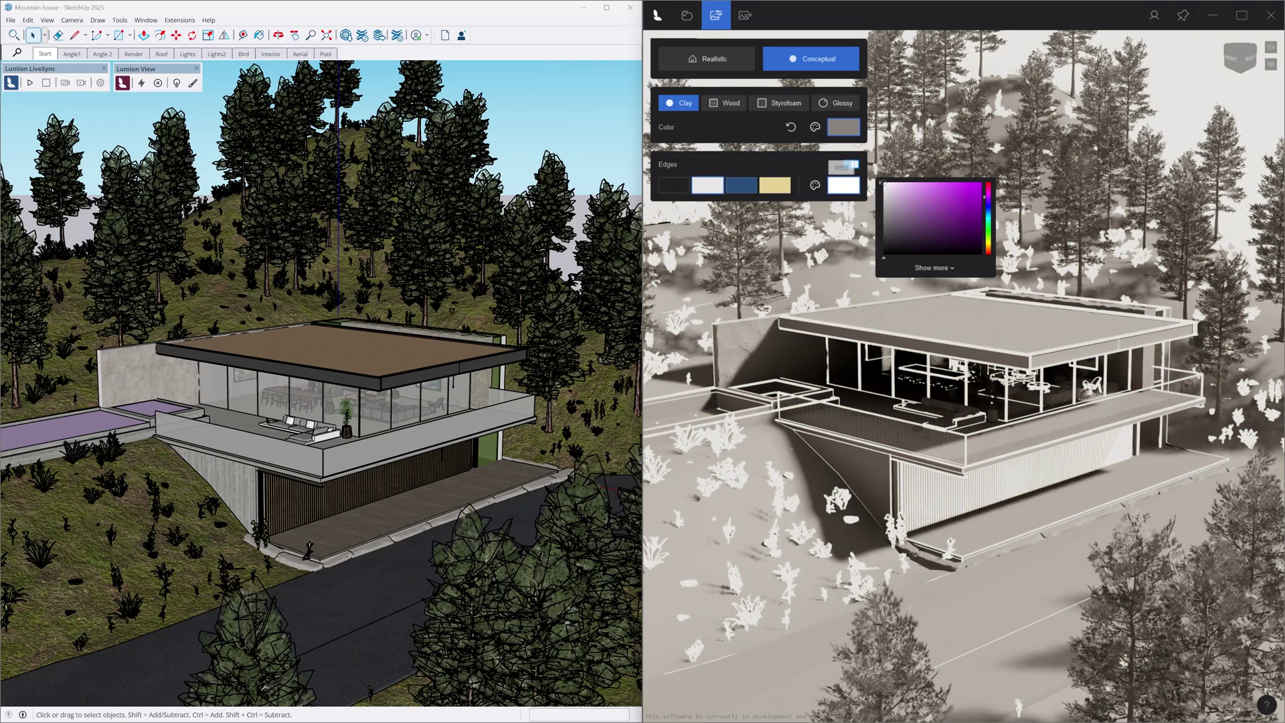
mouse_move(884, 184)
mouse_down()
mouse_move(975, 192)
mouse_move(965, 206)
mouse_move(926, 203)
mouse_move(881, 182)
mouse_up()
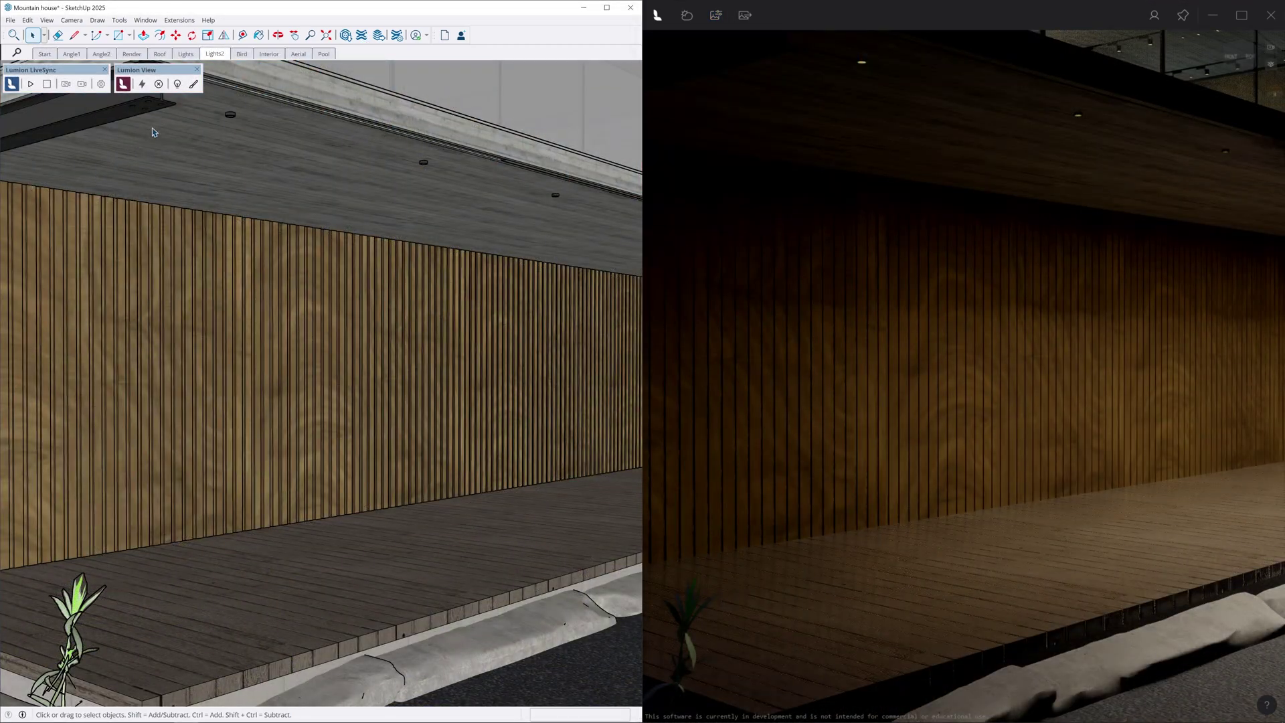
Create a Lumion spot light and place it on the ceiling above the slat wall
click(179, 89)
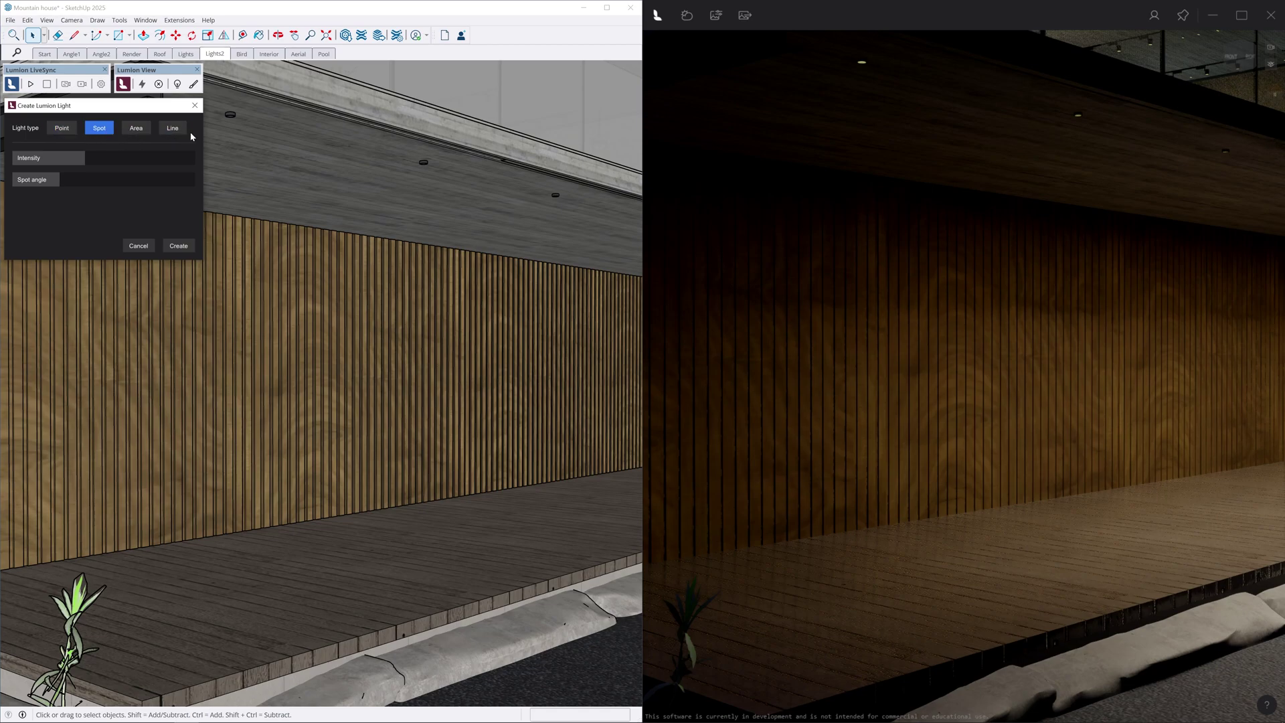
click(178, 245)
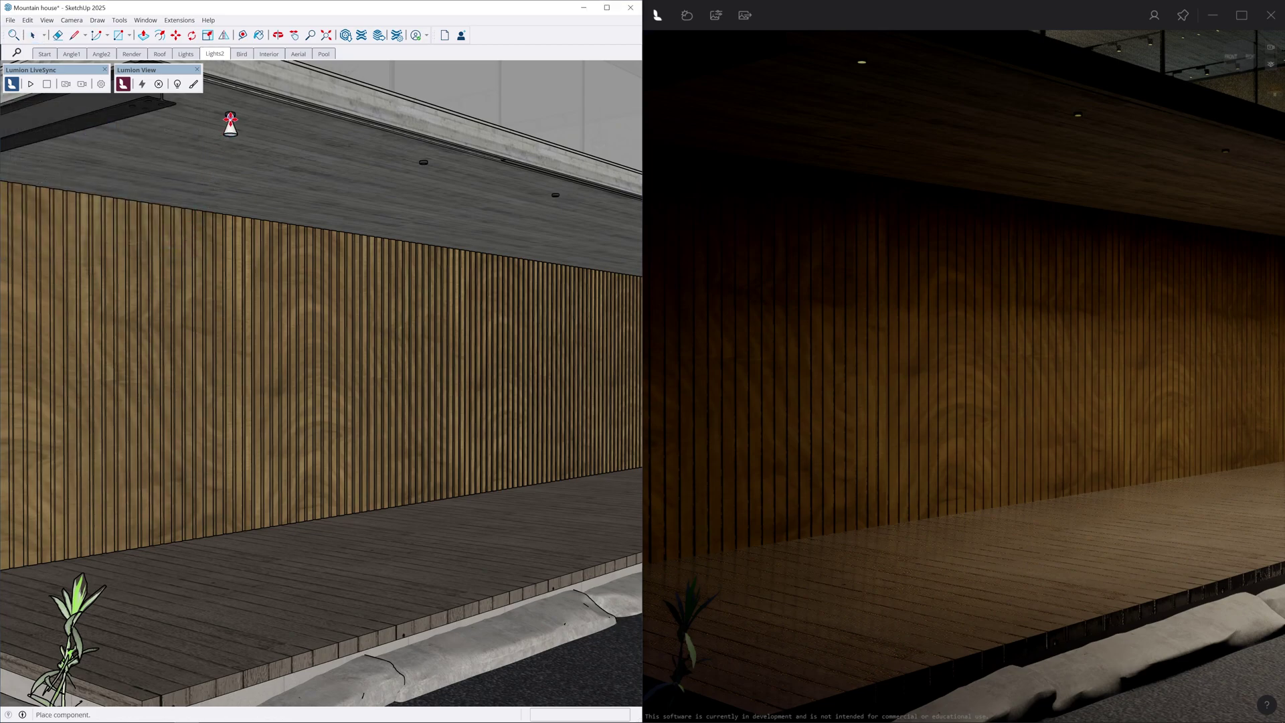
click(230, 124)
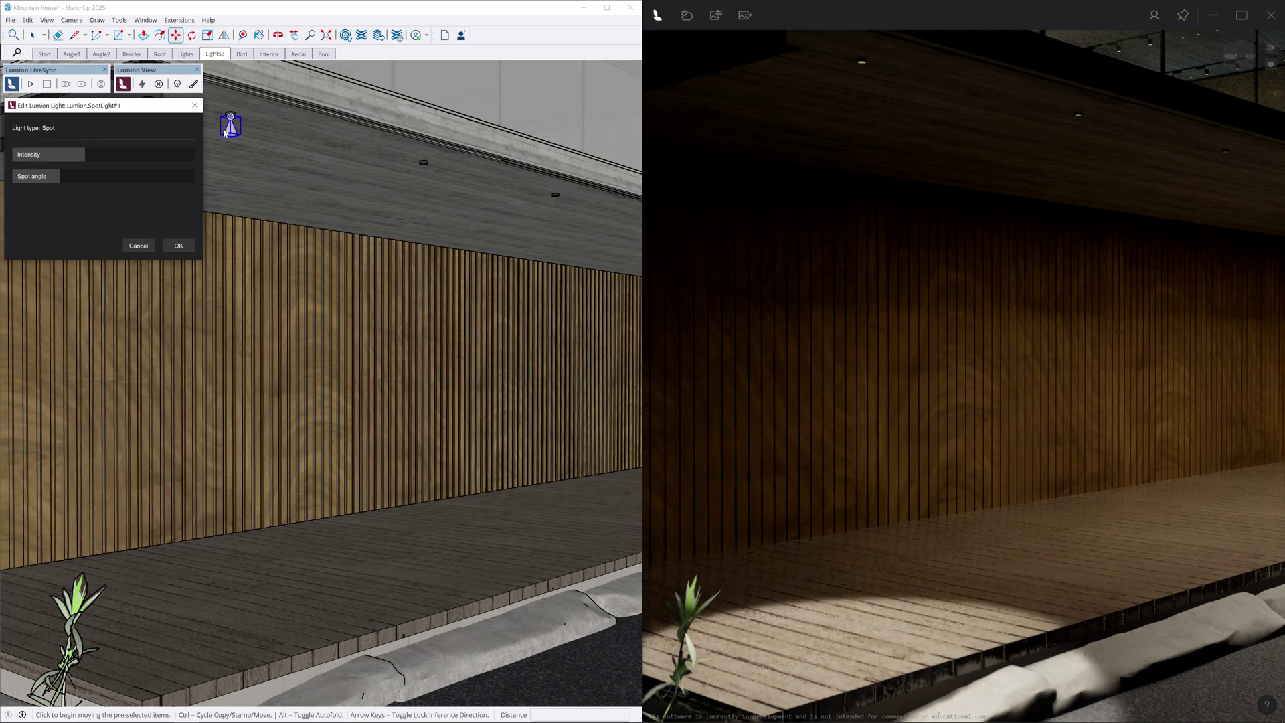
click(178, 245)
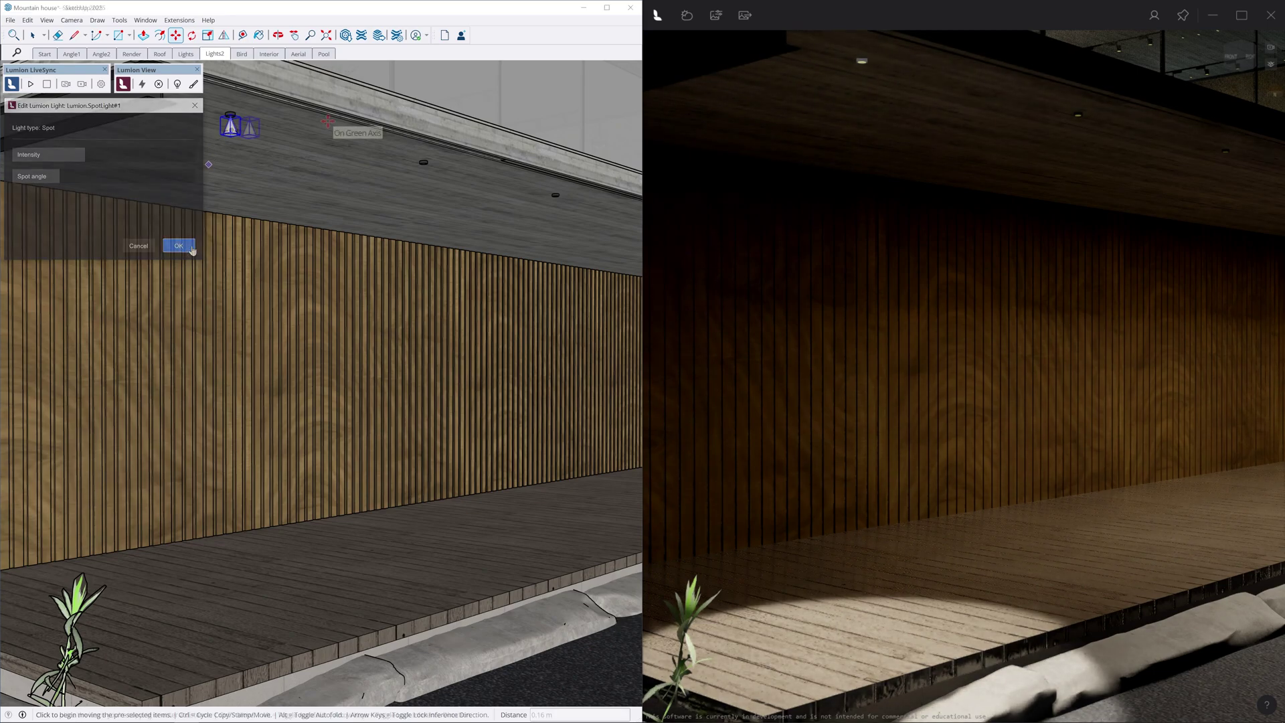
Copy the spotlight twice along the ceiling, each copy 2 m further along
click(309, 114)
key(ctrl)
text(2)
key(Return)
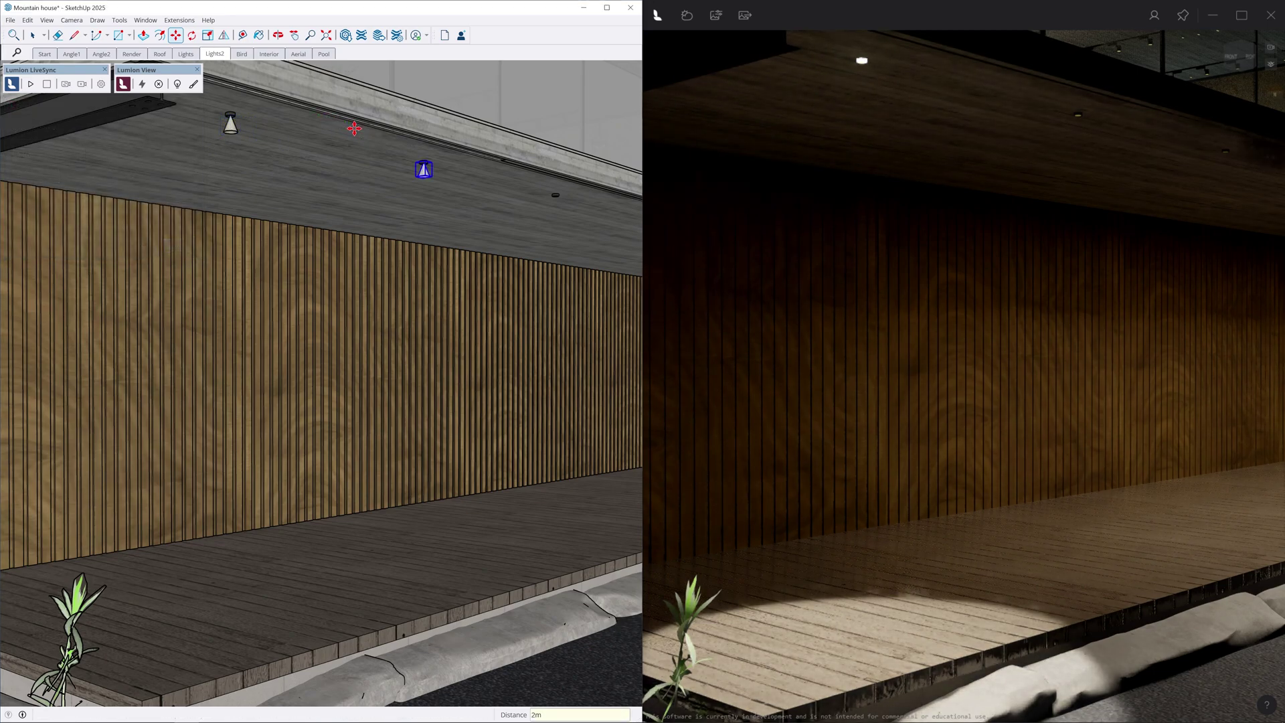
click(475, 166)
key(ctrl)
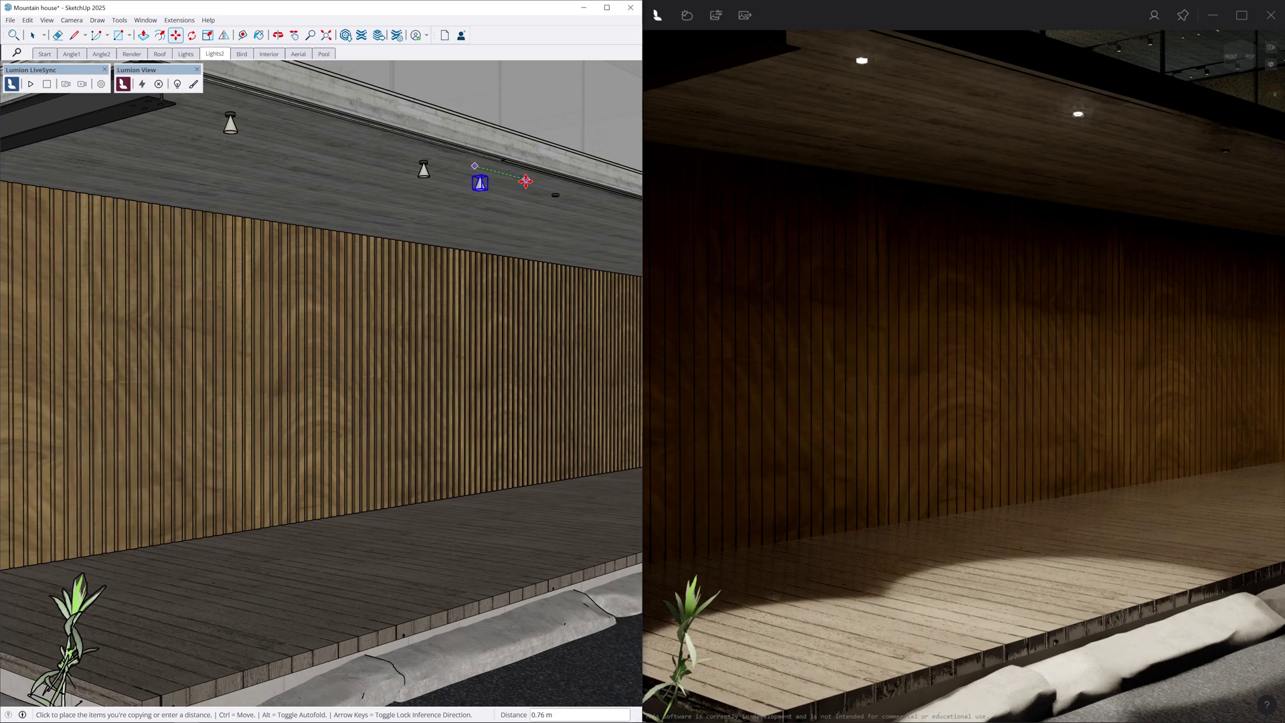
text(2m)
key(Return)
key(space)
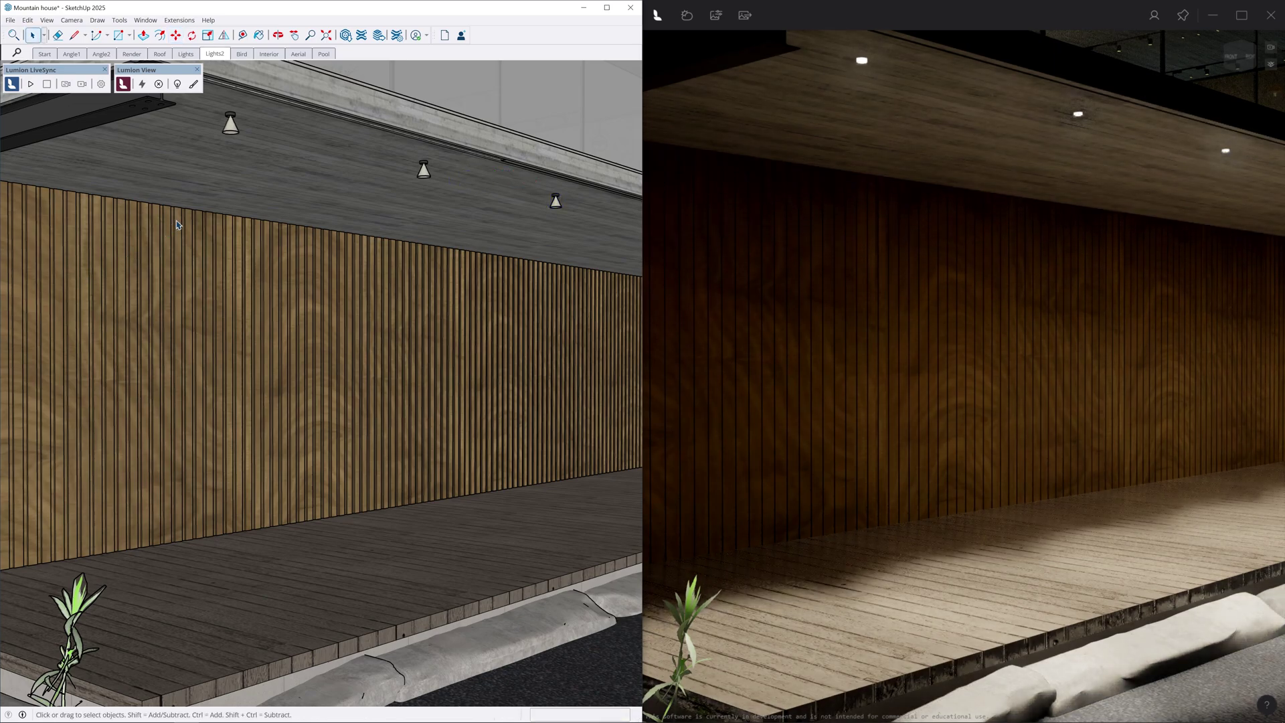
click(234, 129)
Set the leftmost spotlight to 4675 Lum intensity and a 96° spot angle
double_click(234, 131)
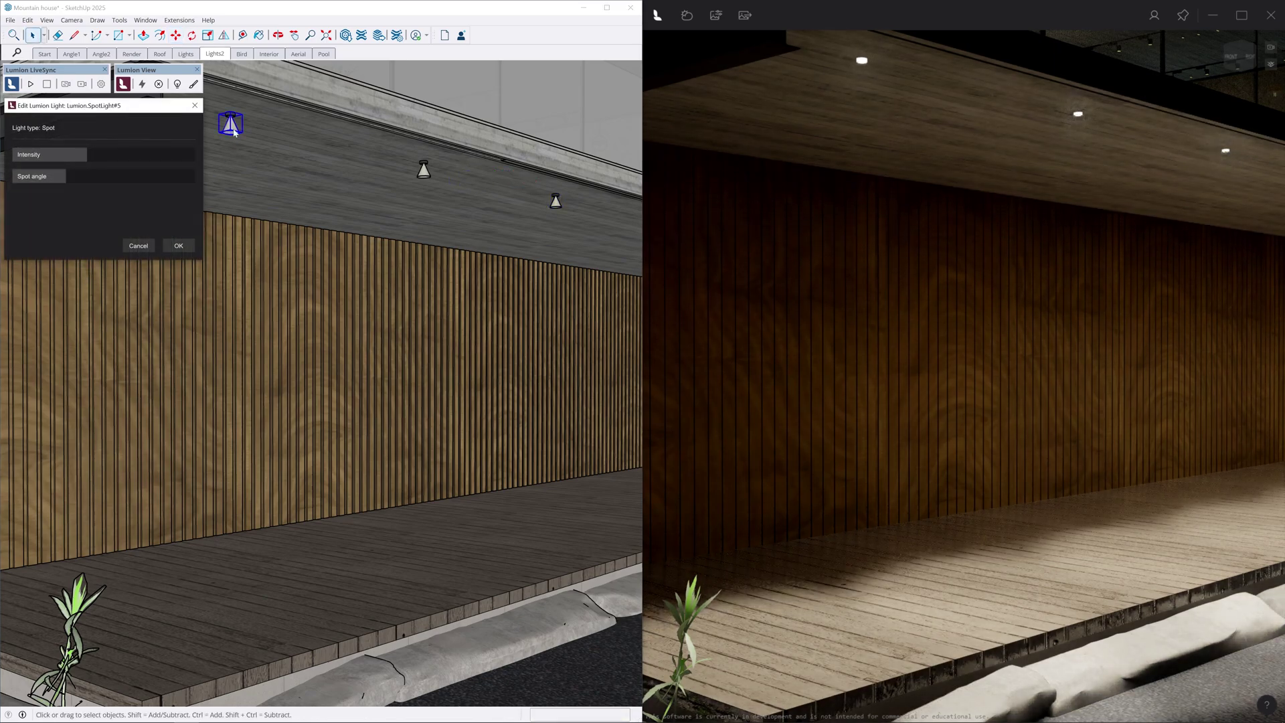
mouse_move(88, 151)
mouse_down()
mouse_move(138, 156)
mouse_move(104, 159)
mouse_up()
mouse_move(65, 177)
mouse_down()
mouse_move(108, 179)
mouse_move(60, 181)
mouse_up()
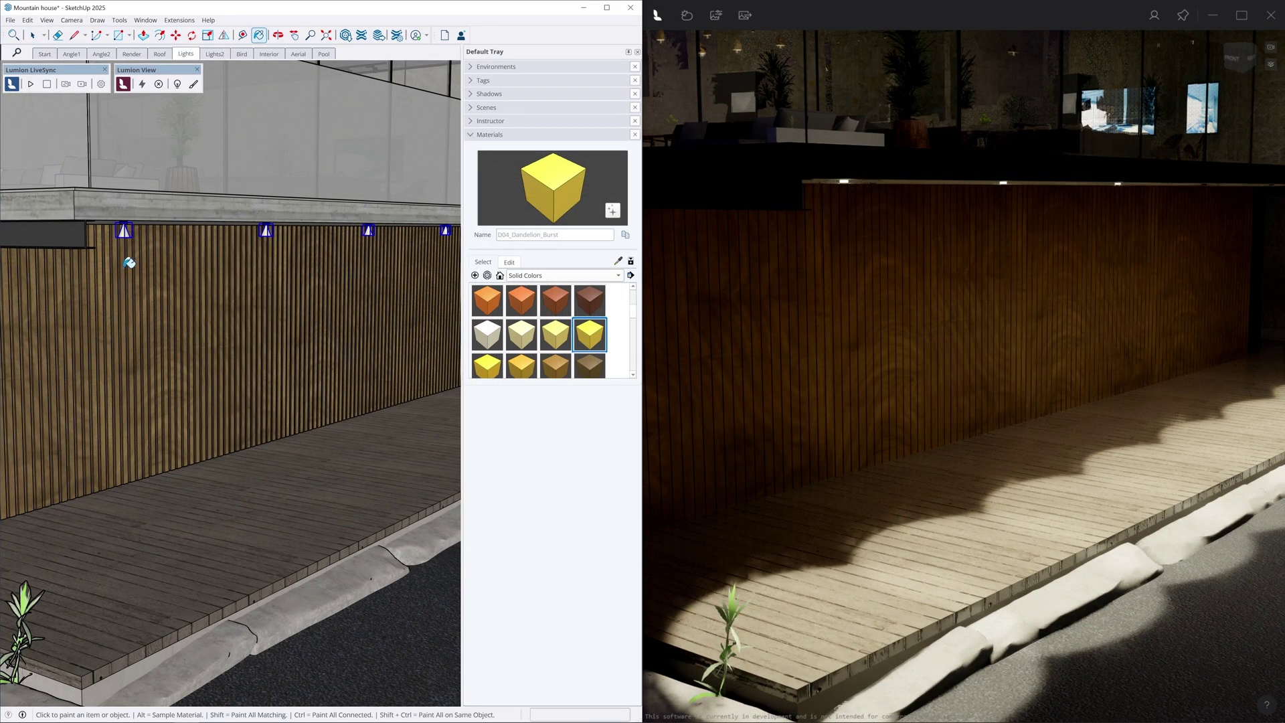
Paint the ceiling lights with the D01_Frost_White material
click(127, 230)
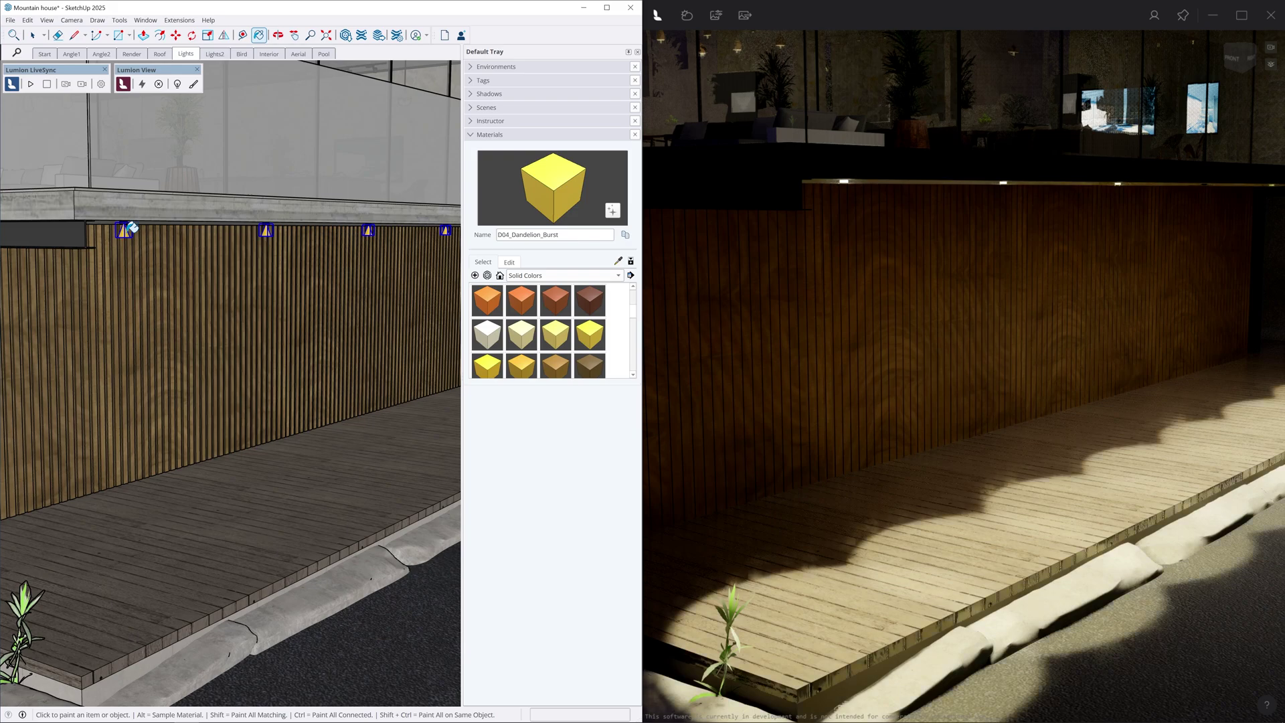
click(495, 343)
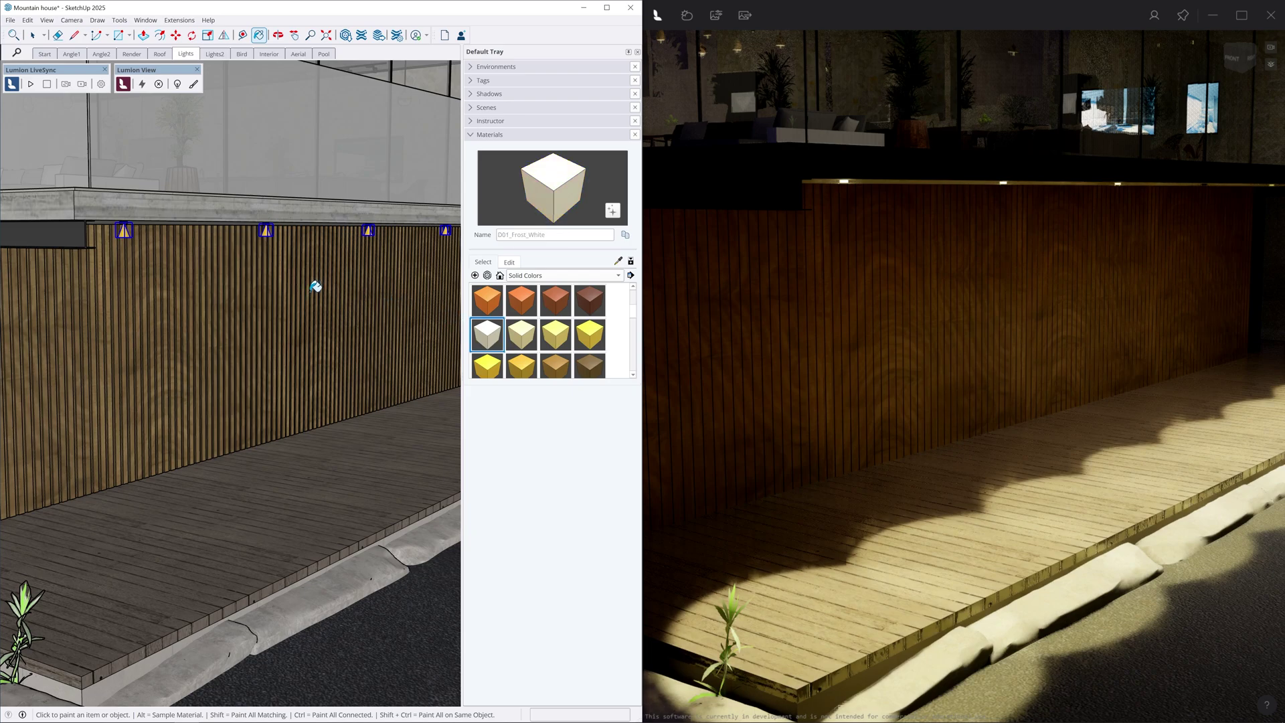
click(127, 230)
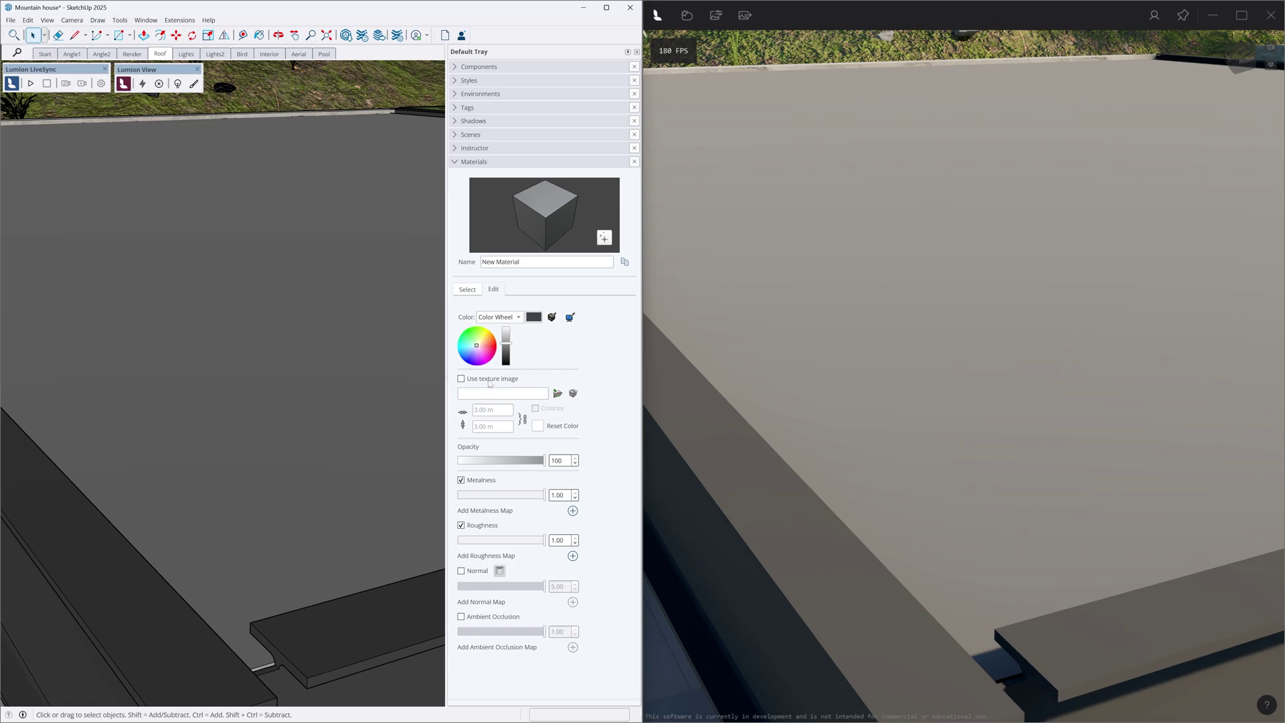
Load the grainy-concrete albedo, metallic, roughness and normal-ogl images as the material's maps
click(460, 379)
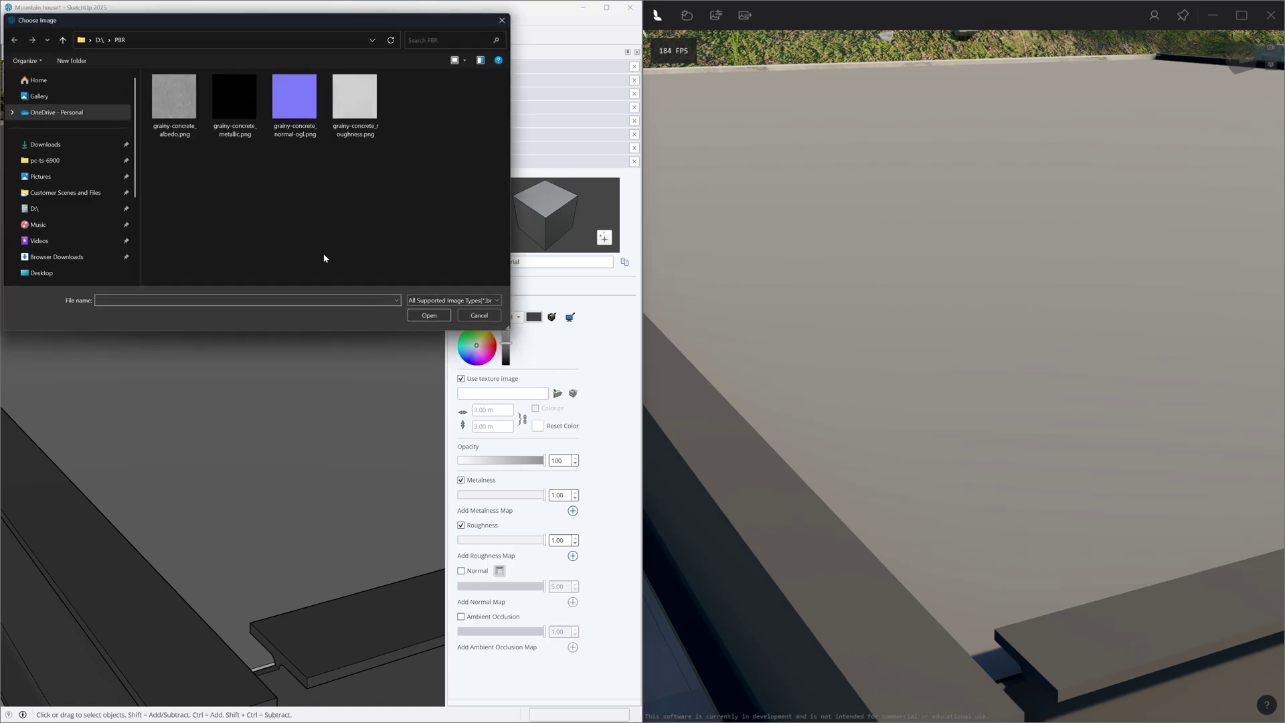
double_click(187, 132)
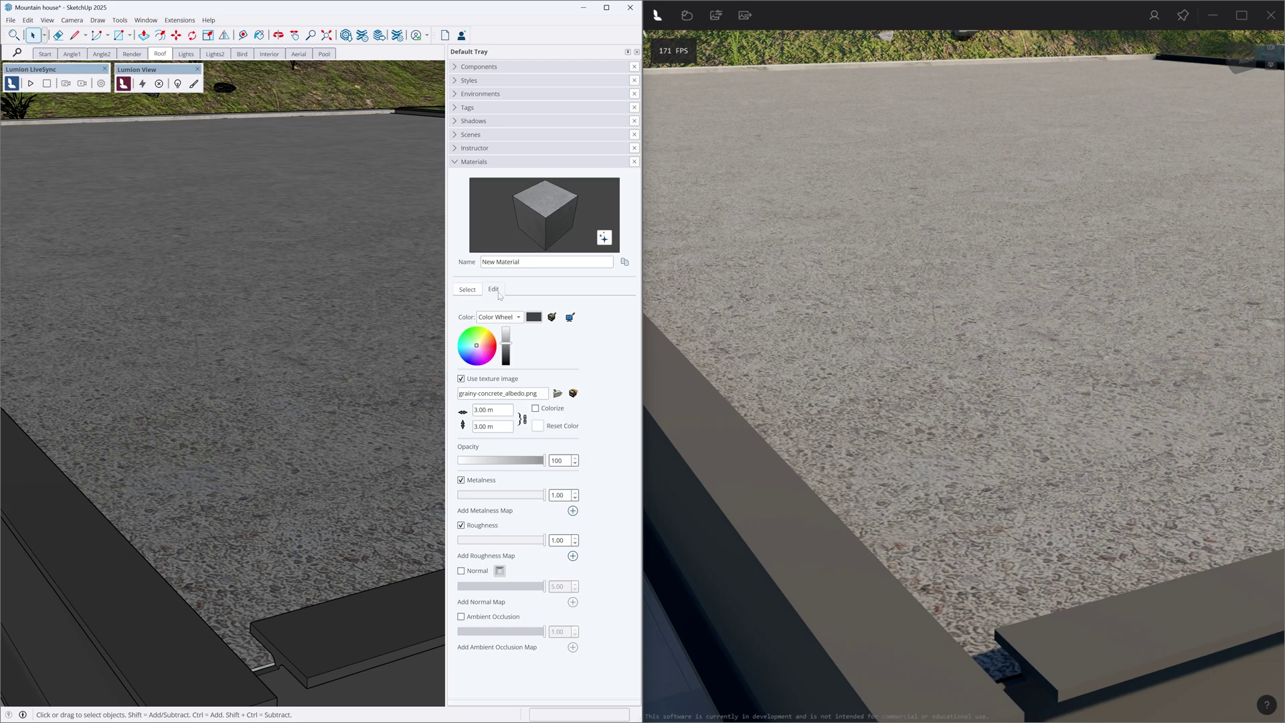
click(572, 511)
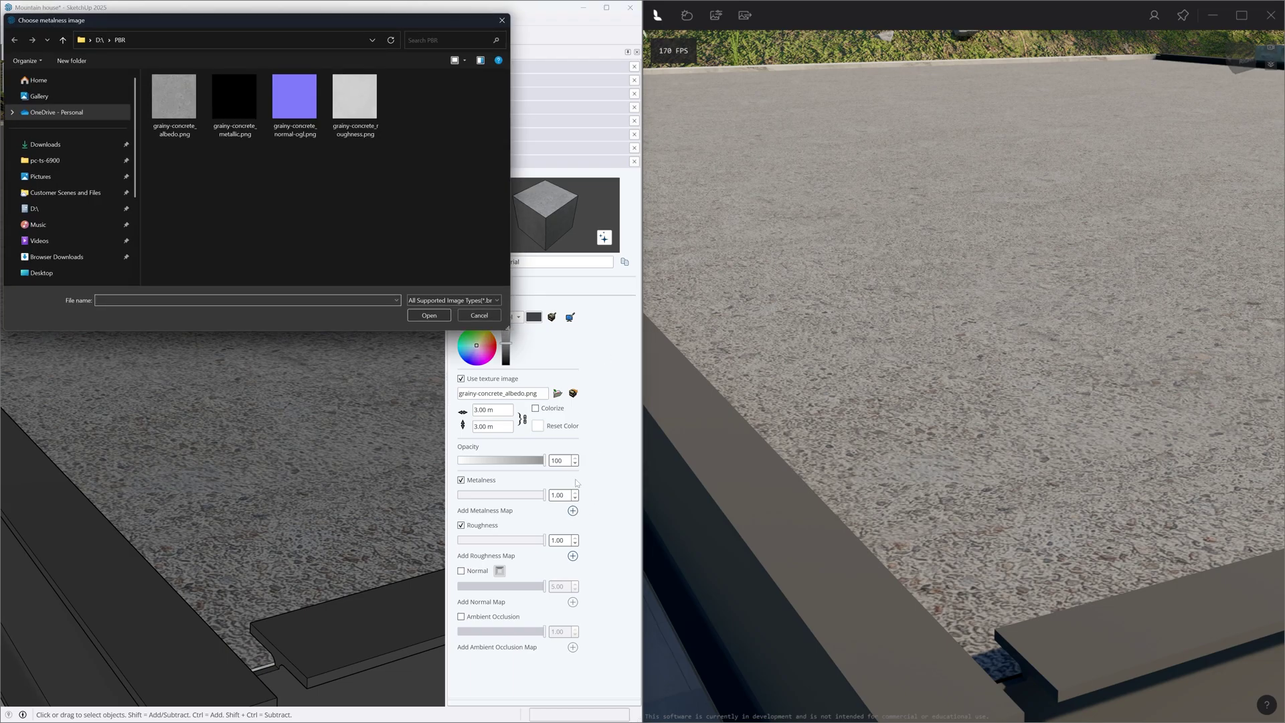
double_click(253, 139)
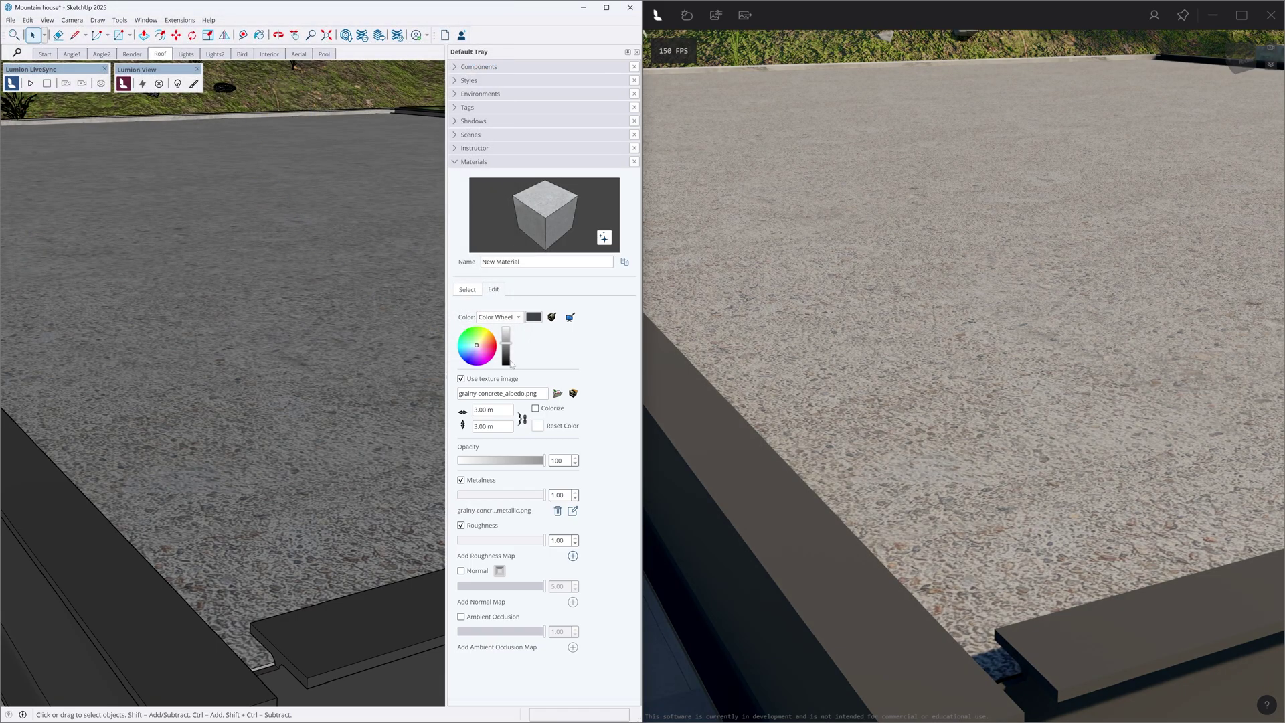
click(573, 556)
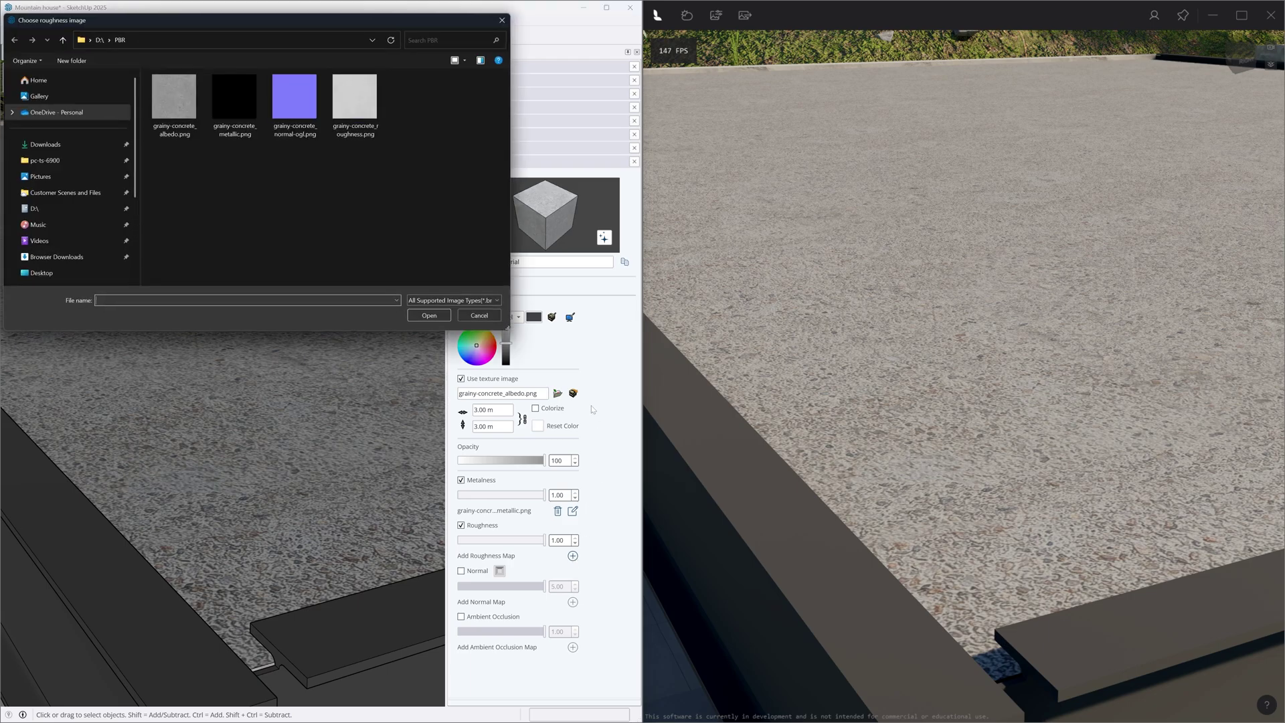
double_click(367, 129)
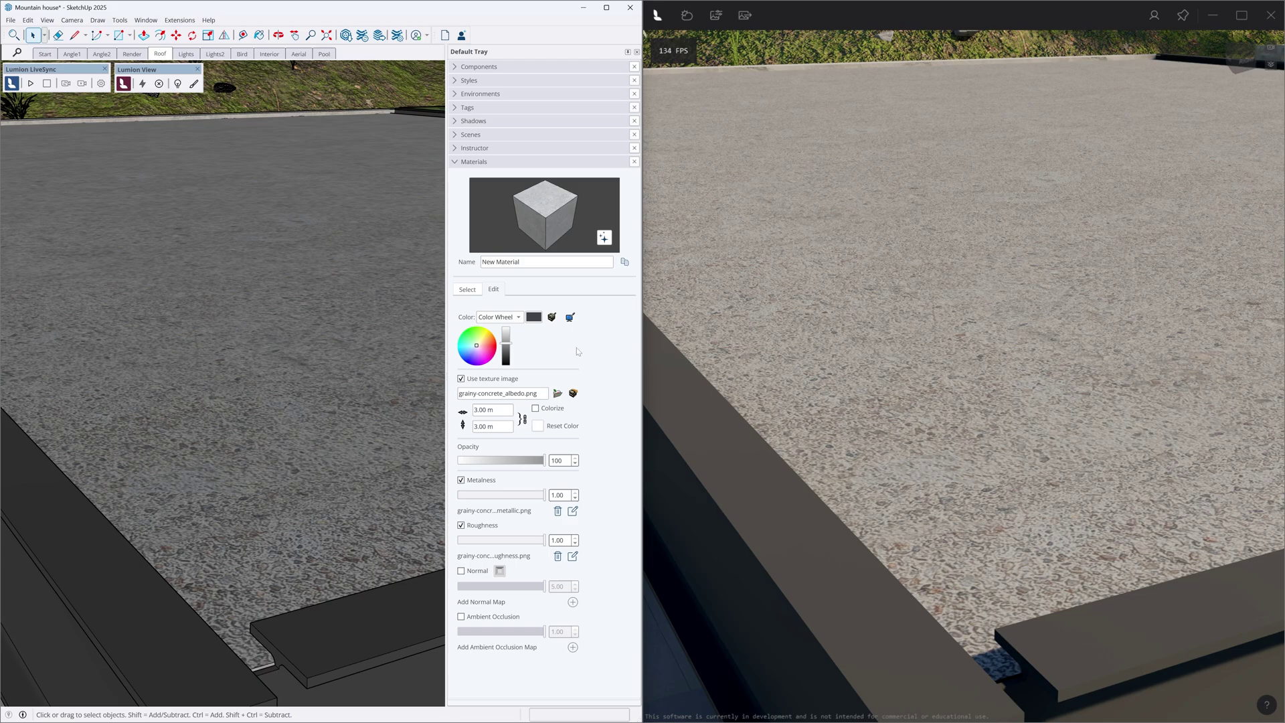
click(461, 571)
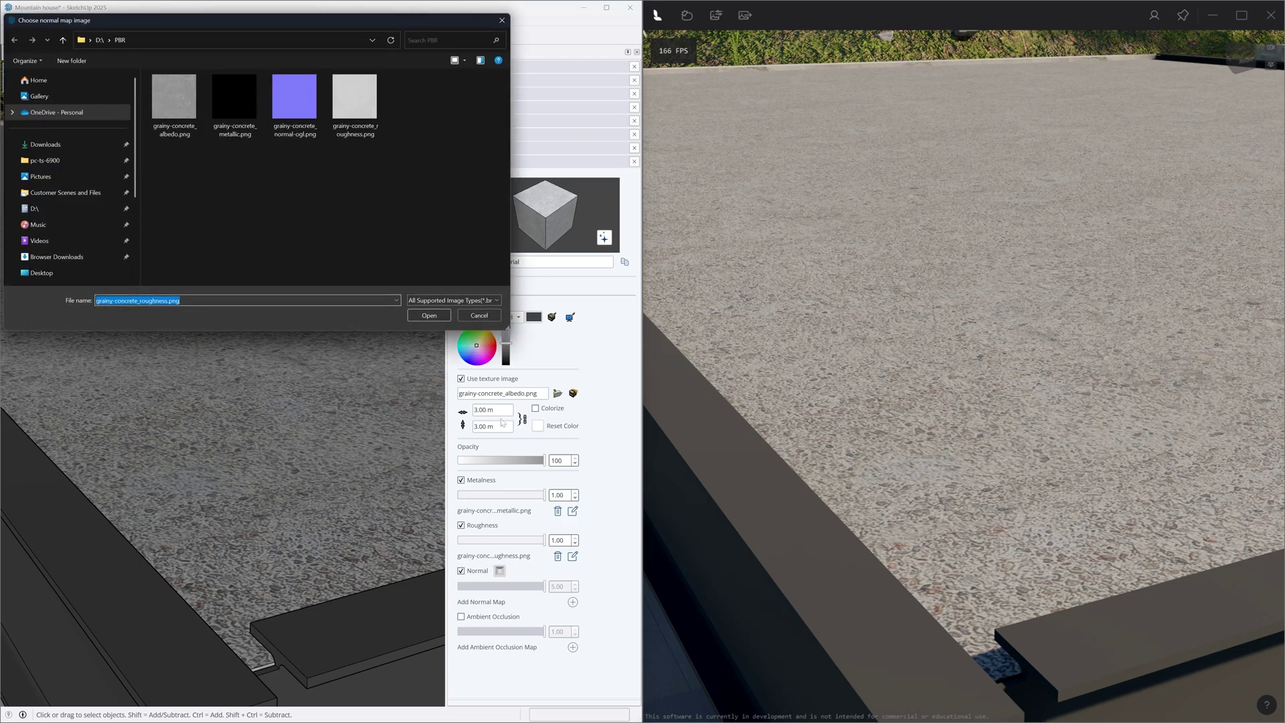
double_click(298, 94)
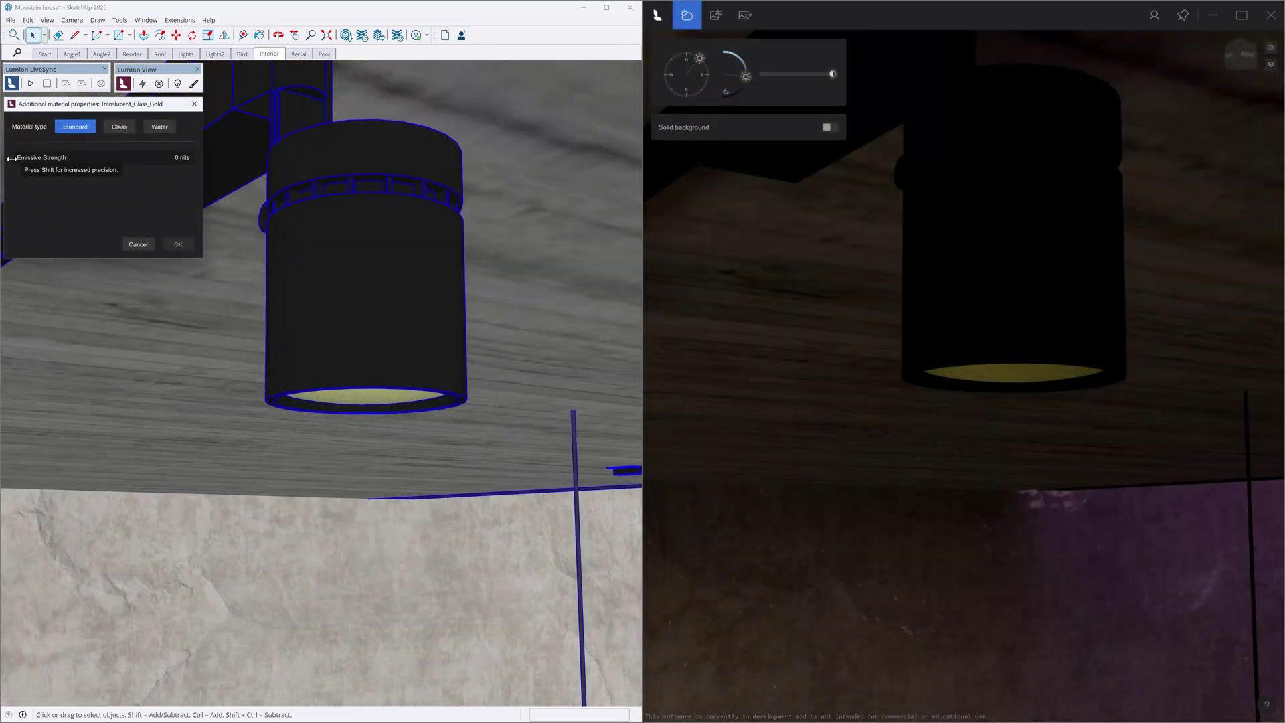
drag(123, 158, 89, 158)
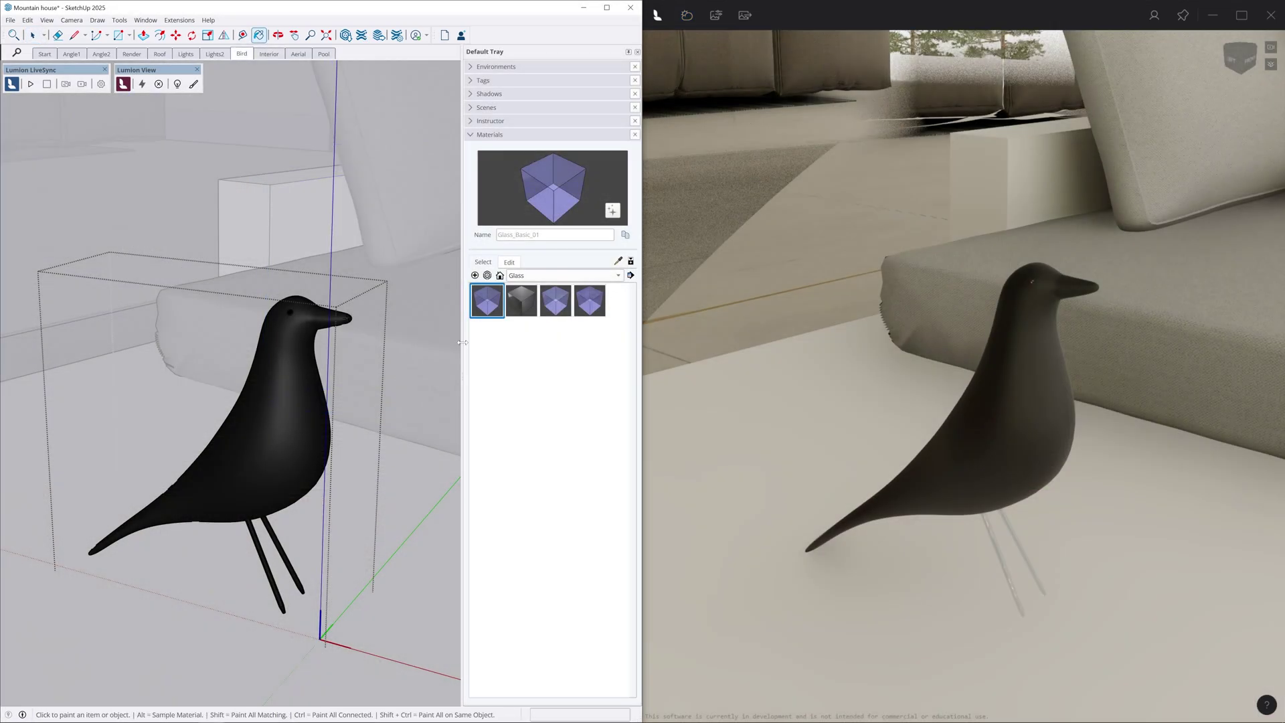
Paint the bird with Glass_Basic_01, raise its reflectivity and enable Volumetric
click(290, 401)
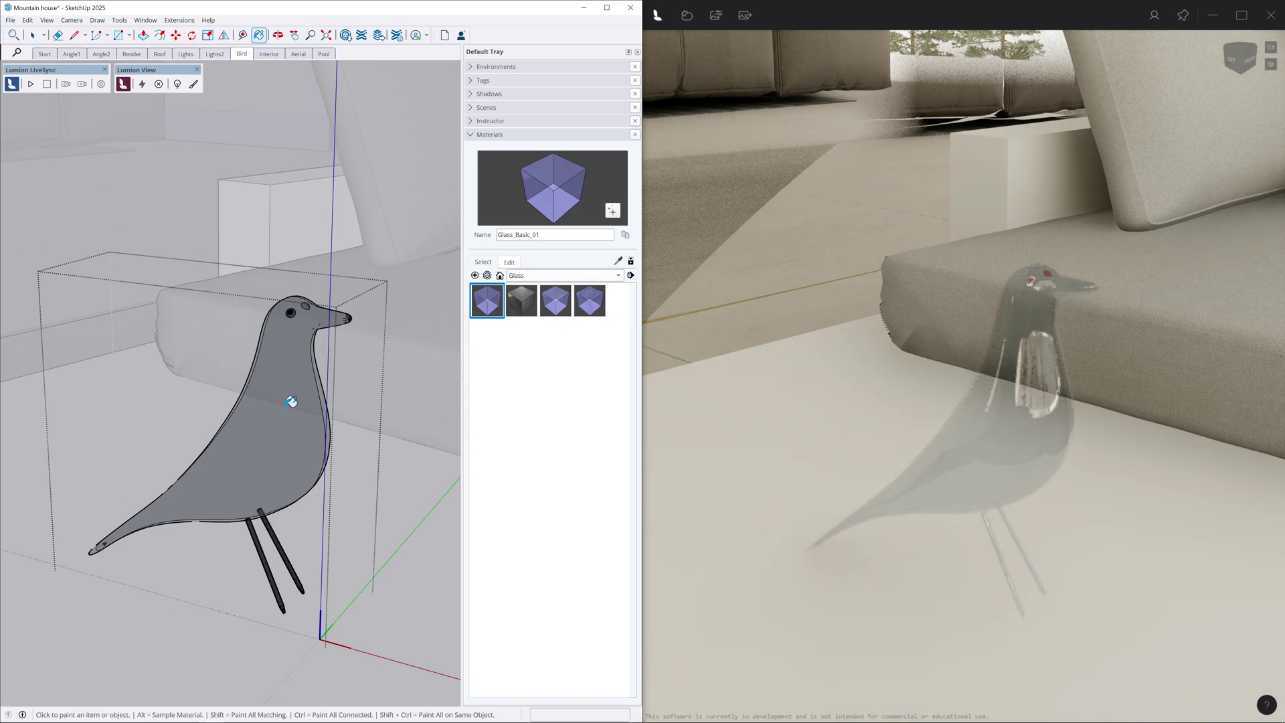
key(space)
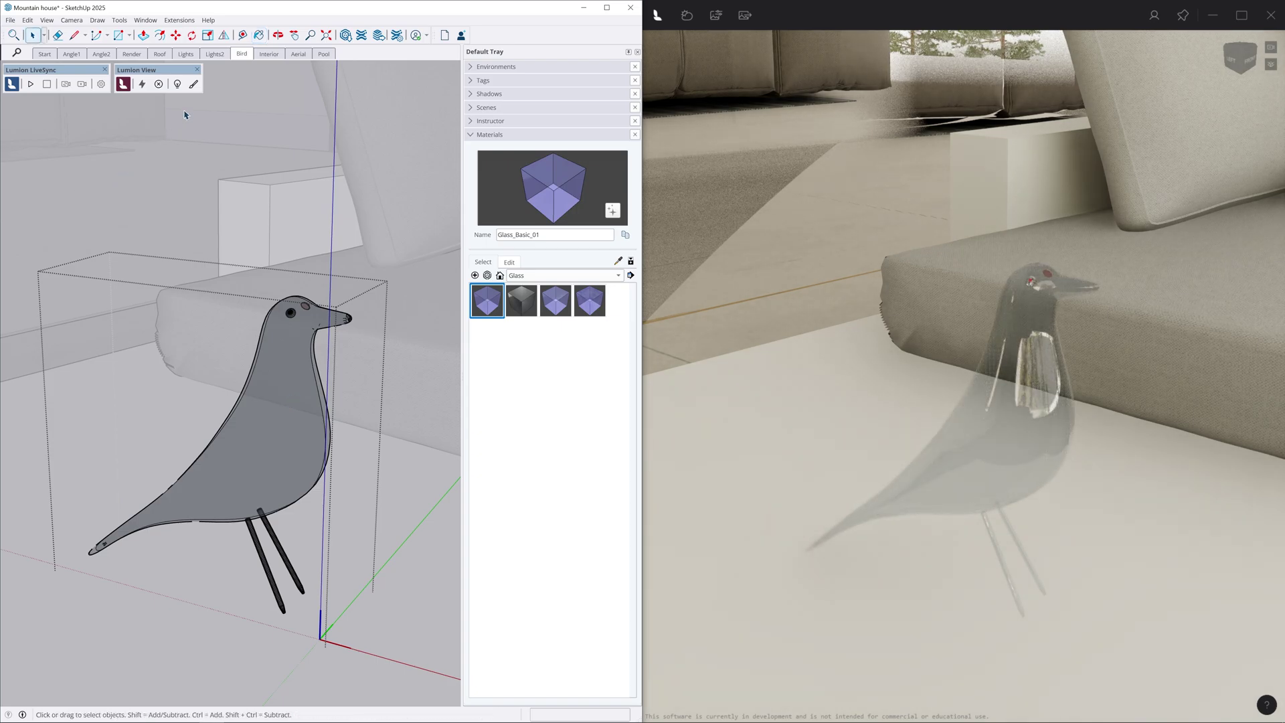
click(194, 84)
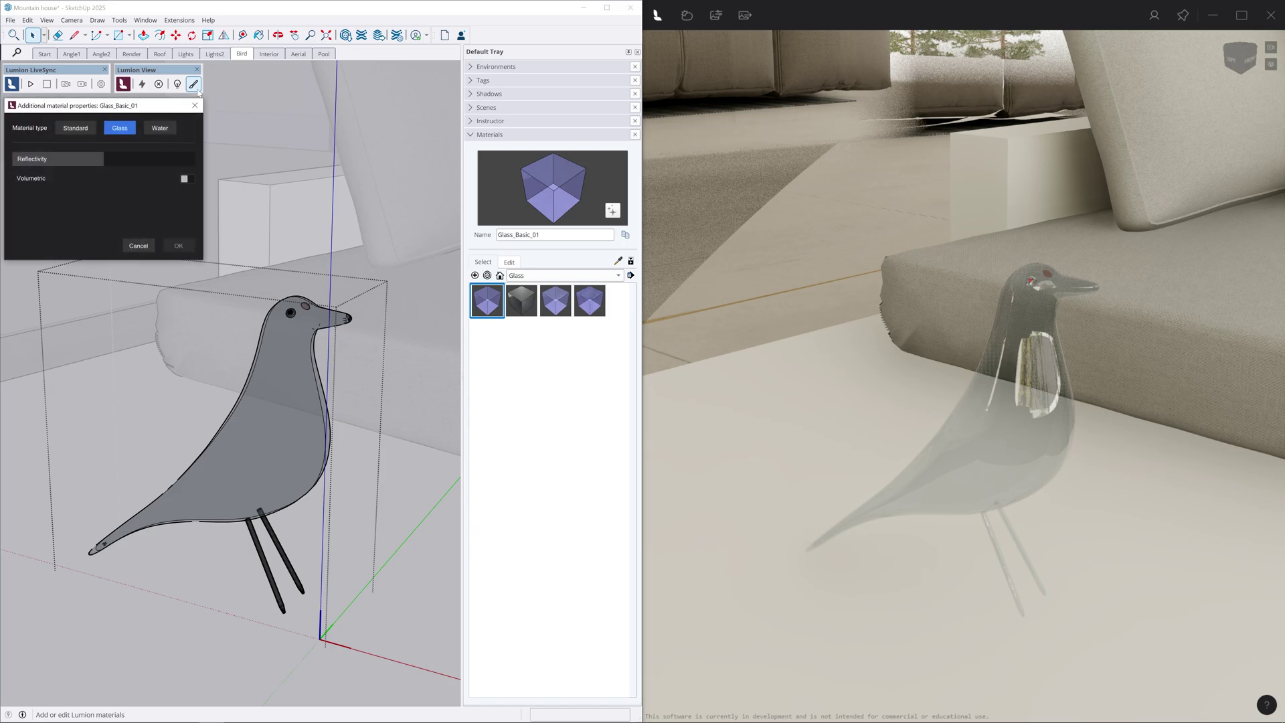
drag(100, 159, 190, 160)
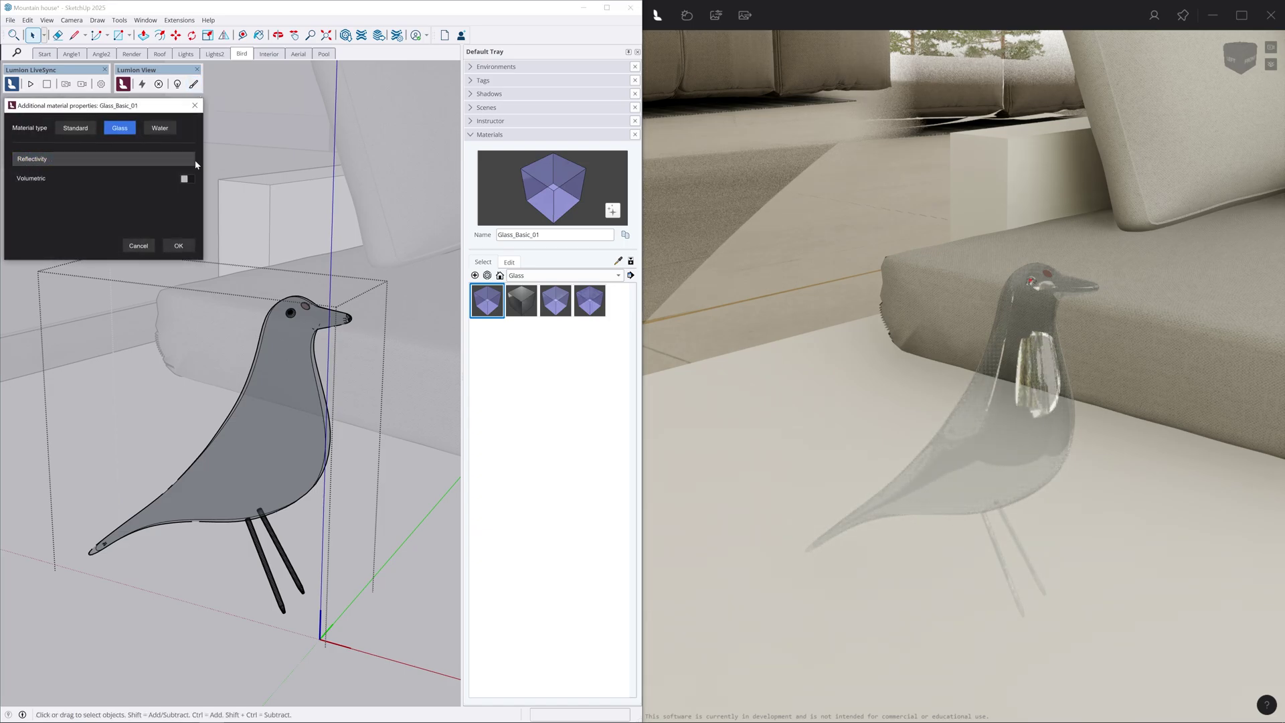
click(186, 179)
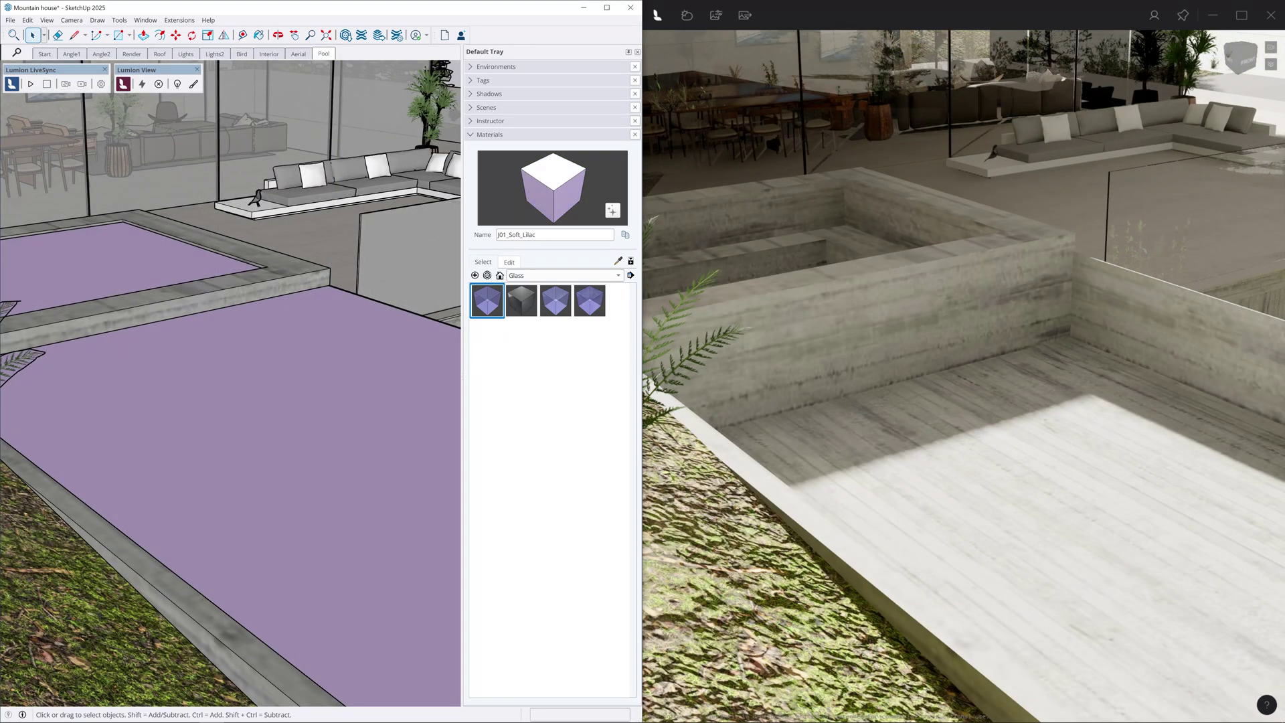
Rename the pool material Water1, then set reflectivity to 11% and waves to 100%
double_click(517, 234)
text(Water1)
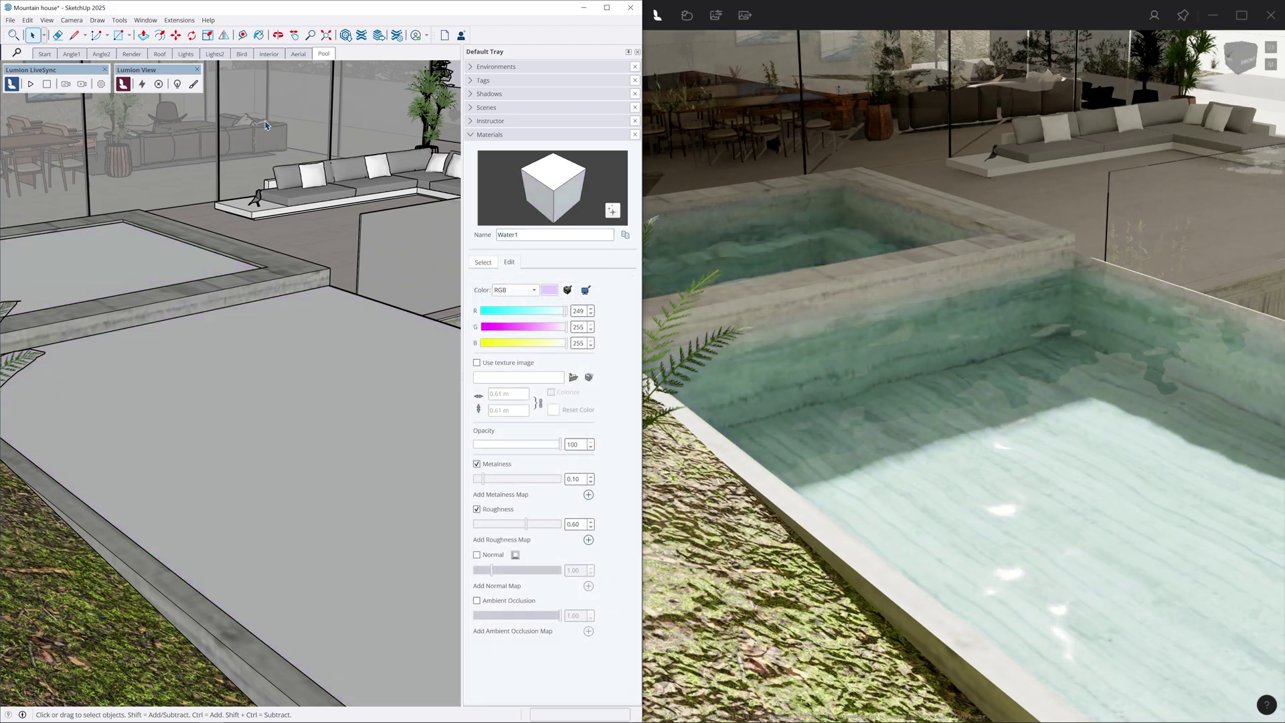
click(194, 85)
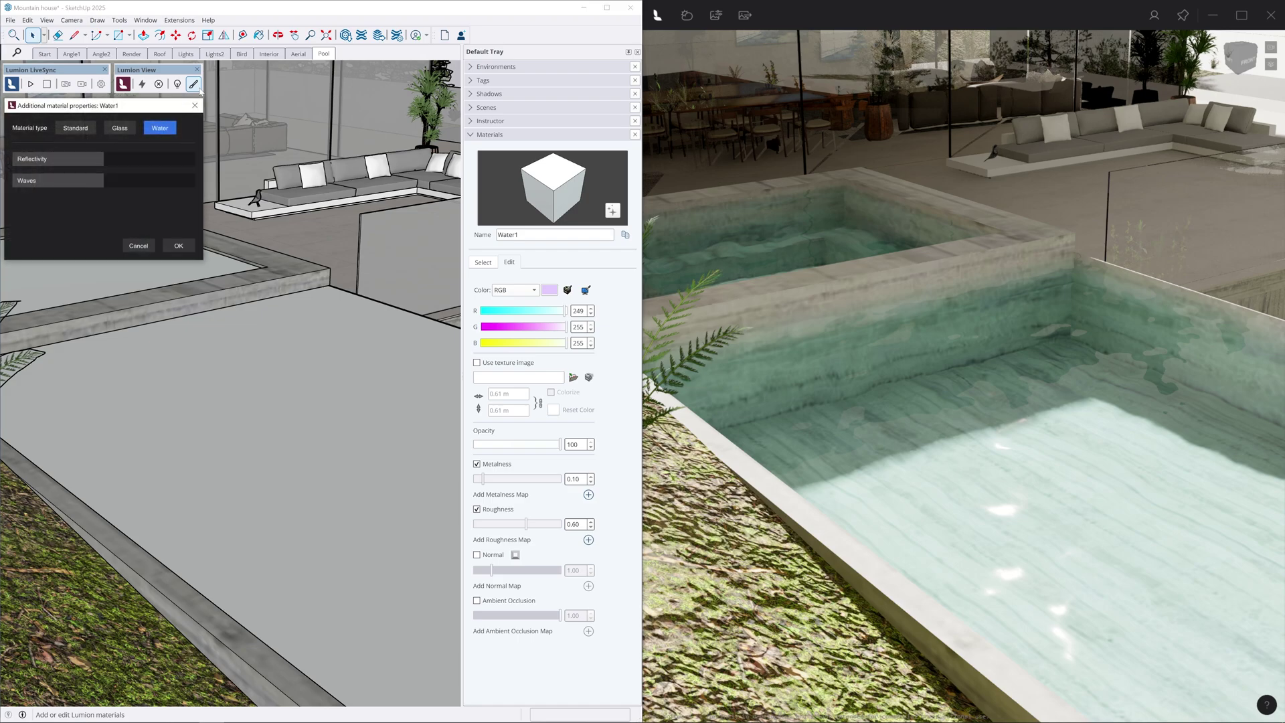
drag(107, 161, 198, 162)
mouse_move(99, 182)
mouse_down()
mouse_move(3, 184)
mouse_move(194, 185)
mouse_up()
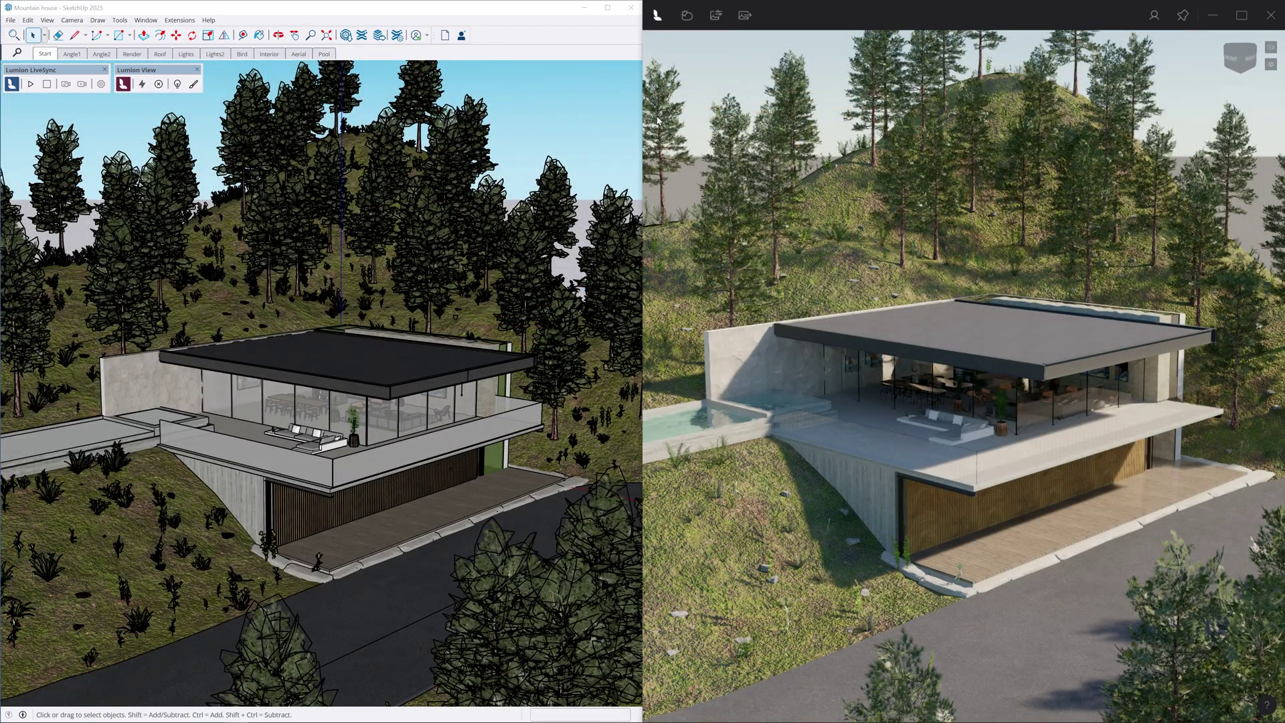
Set the render to file at 4K resolution with a 16:9 aspect ratio
click(749, 25)
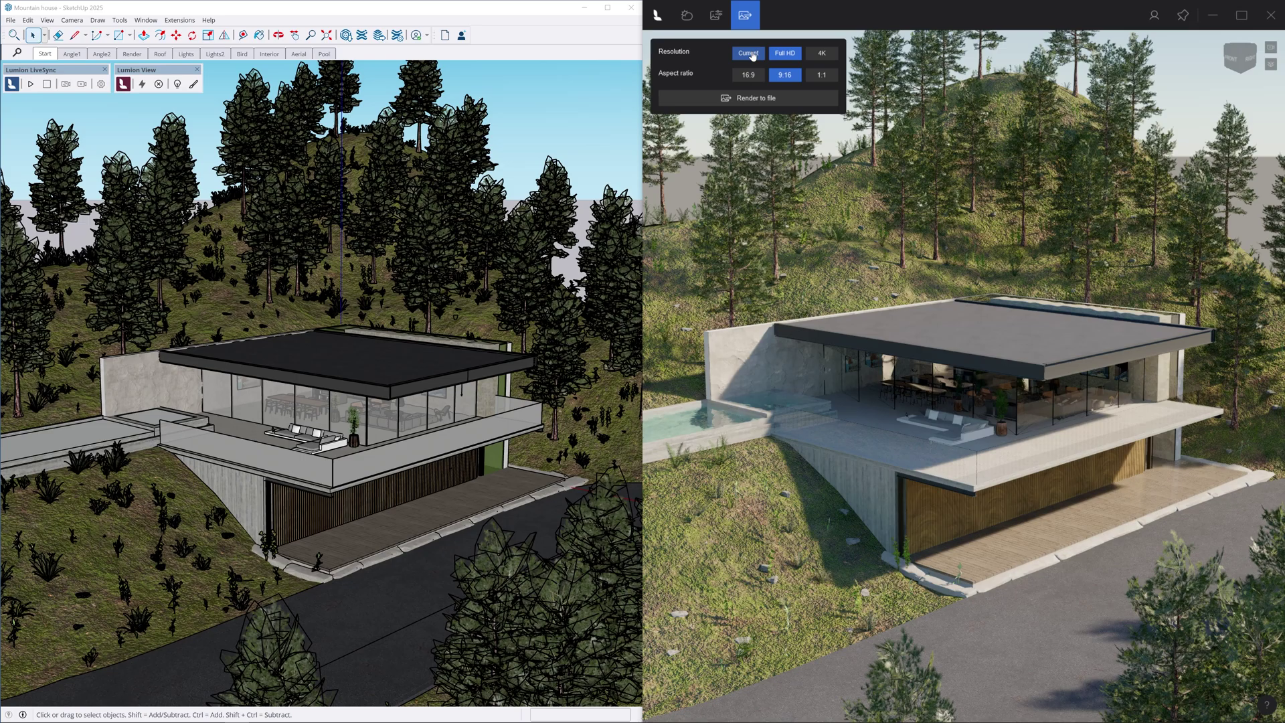
click(824, 58)
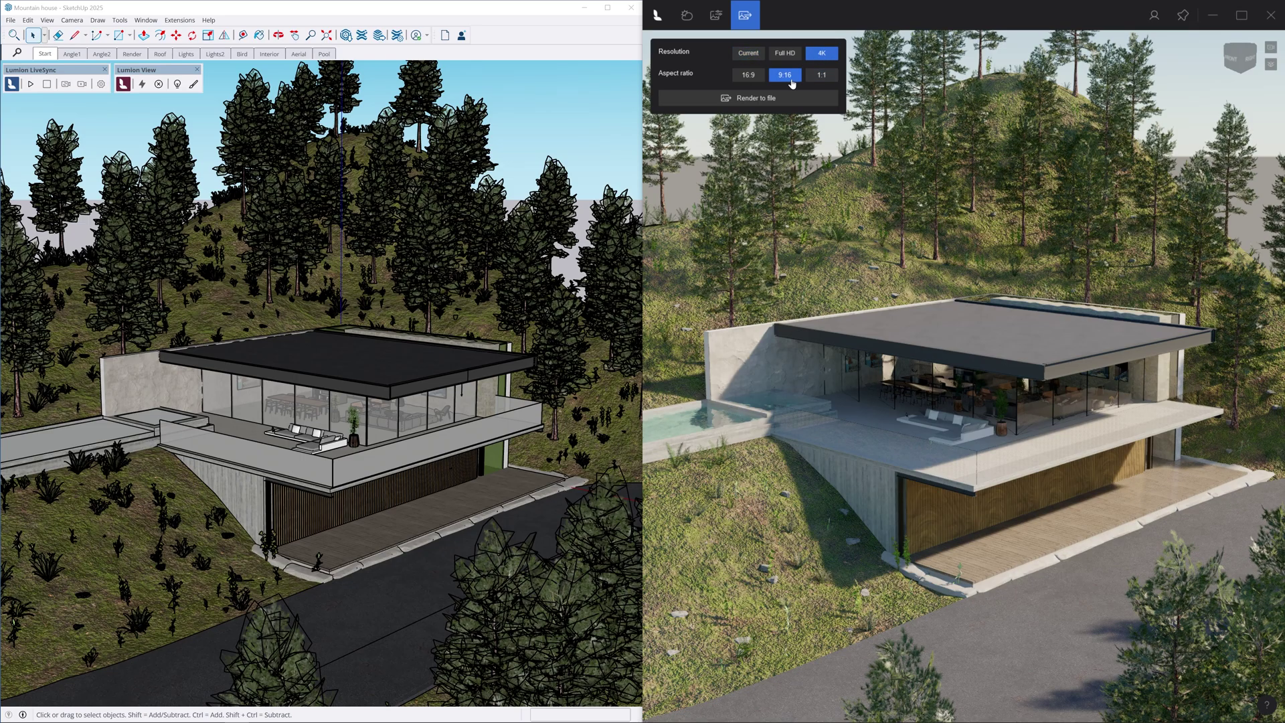
click(758, 81)
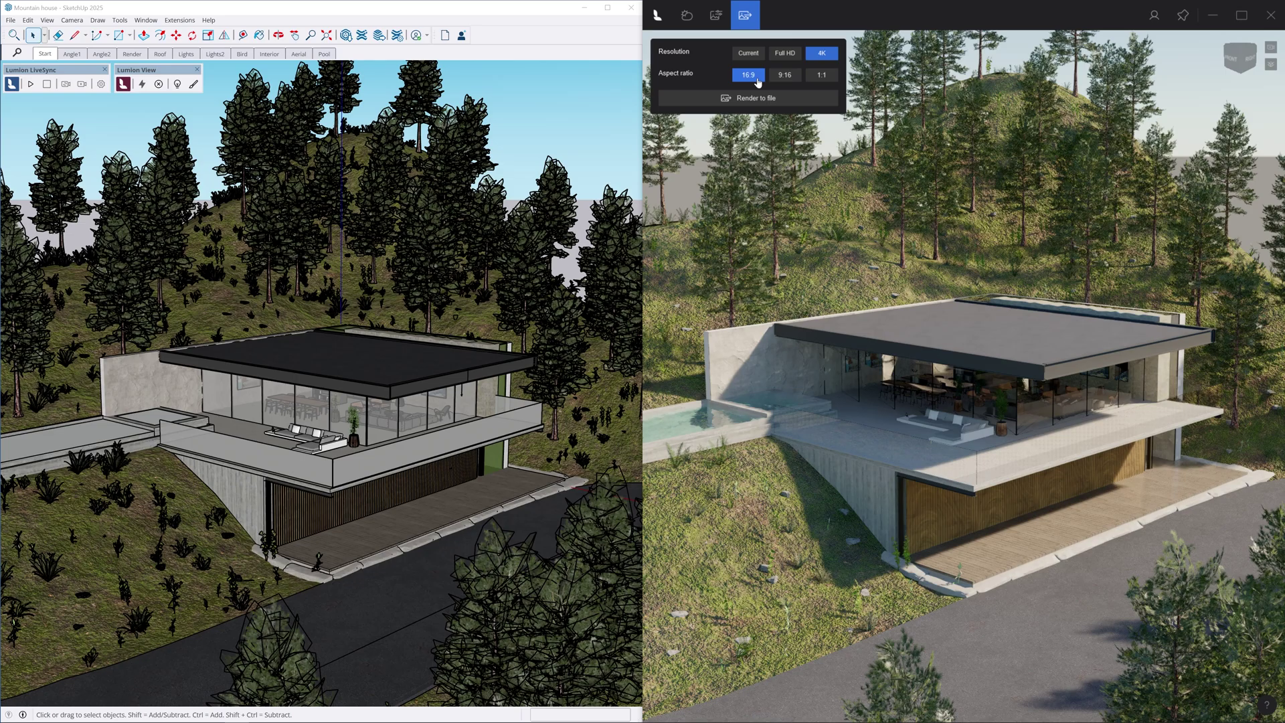
click(789, 101)
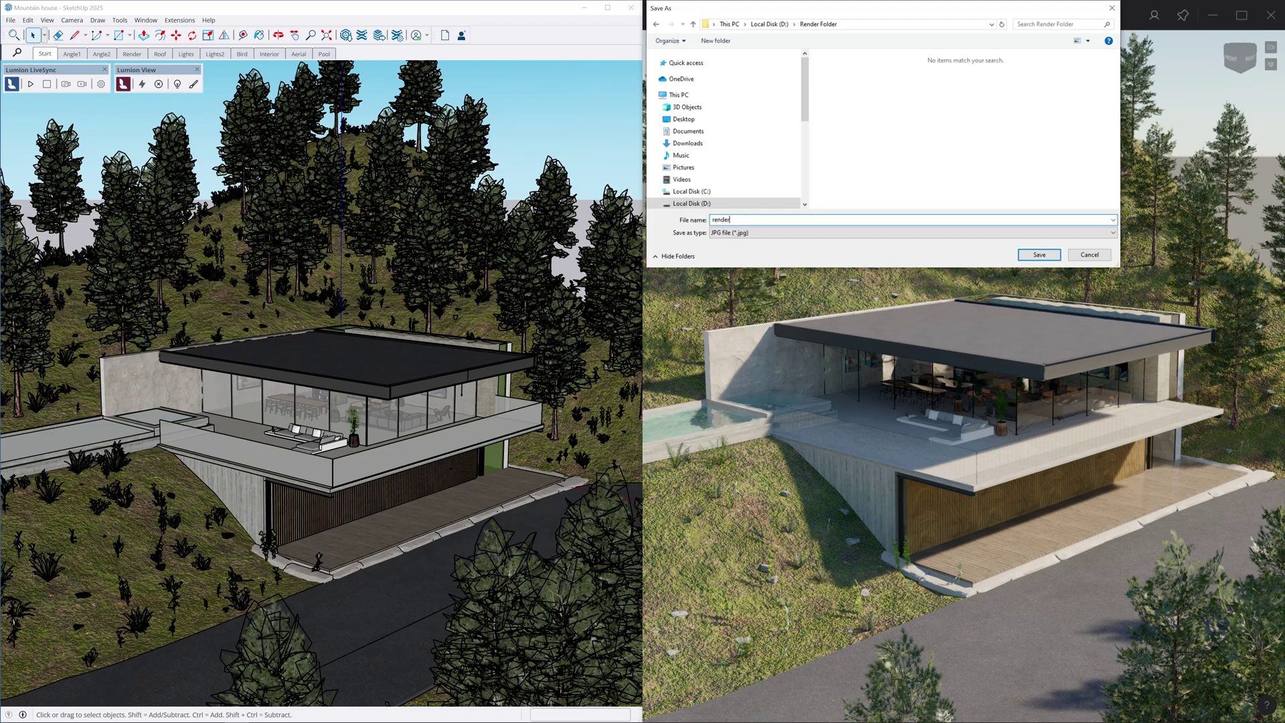
Save the render as the JPG file 'render' in the Render Folder
click(964, 233)
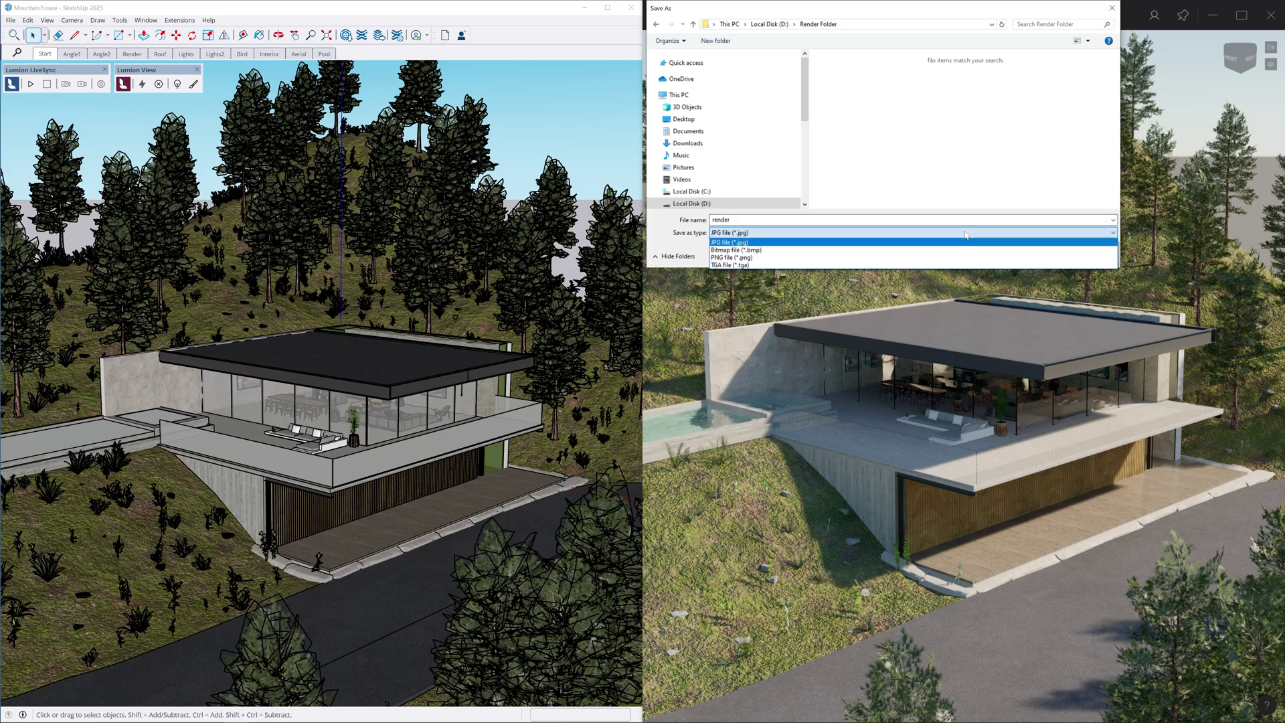
click(1003, 242)
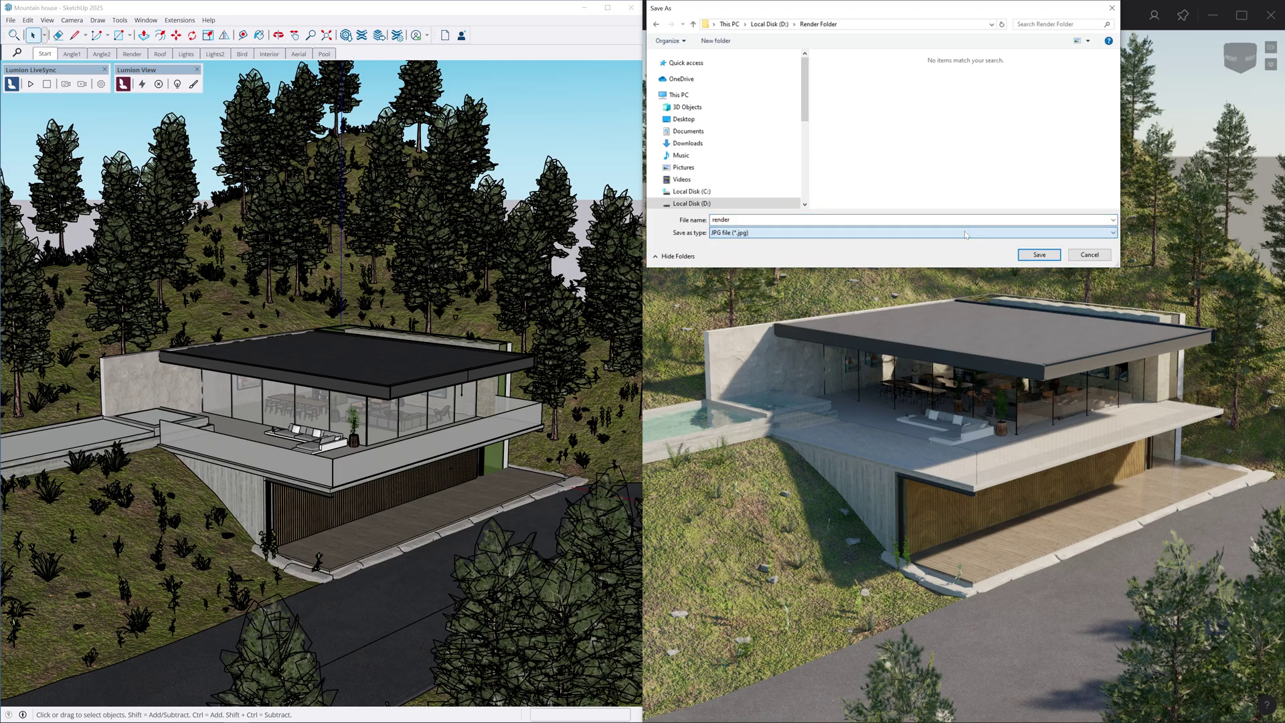
click(1039, 255)
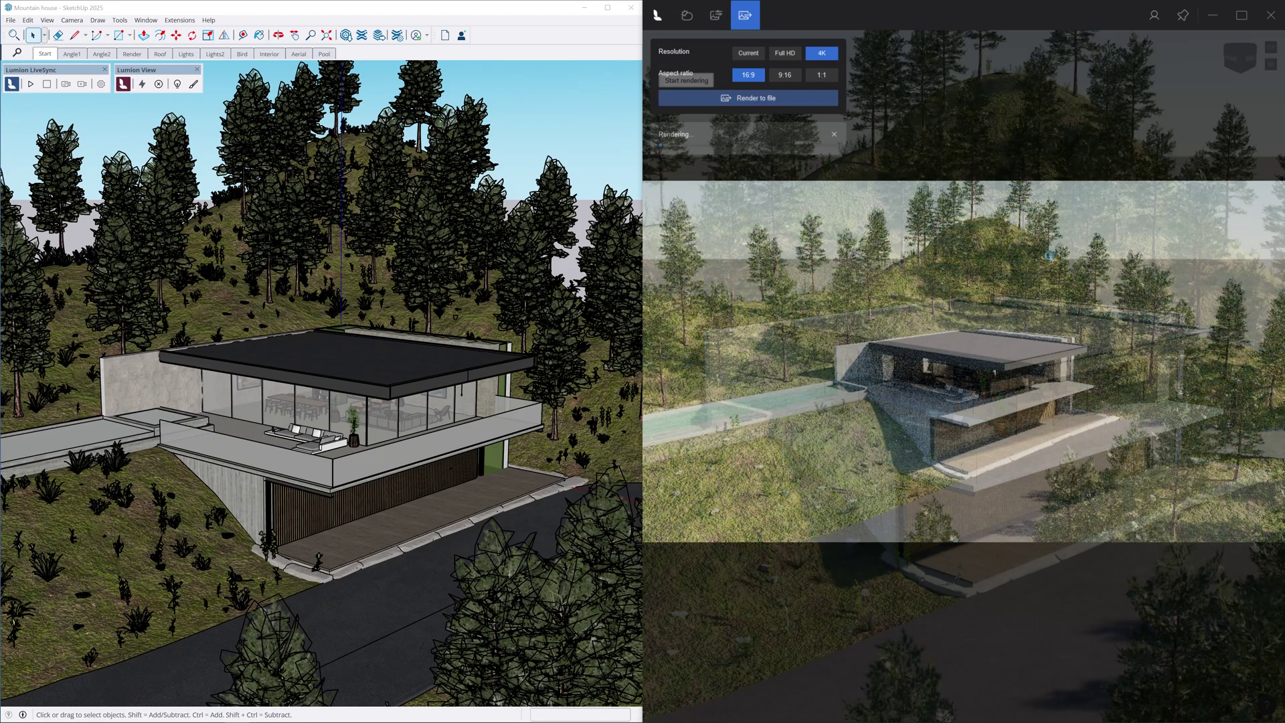